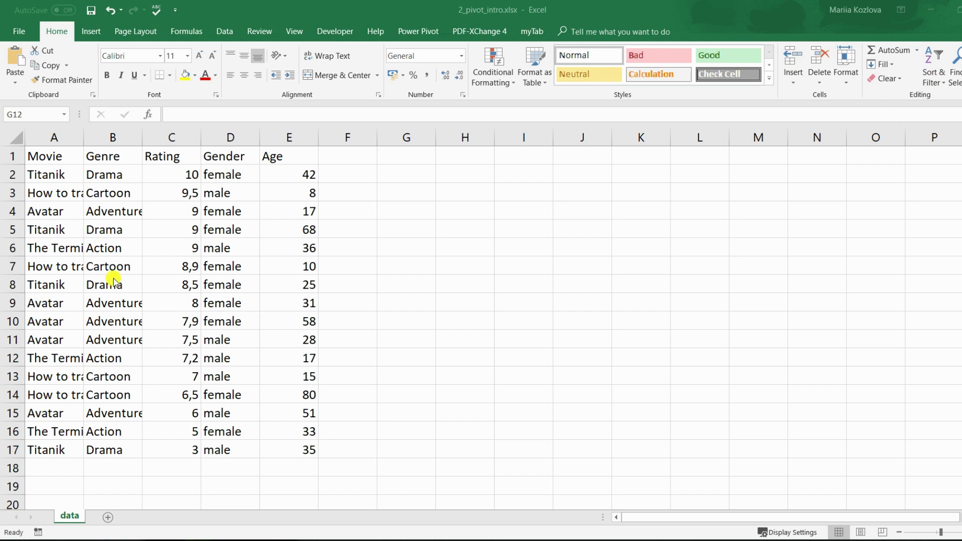
Convert the movie ratings range A1:E17 into Table1 with headers and filter buttons
click(166, 321)
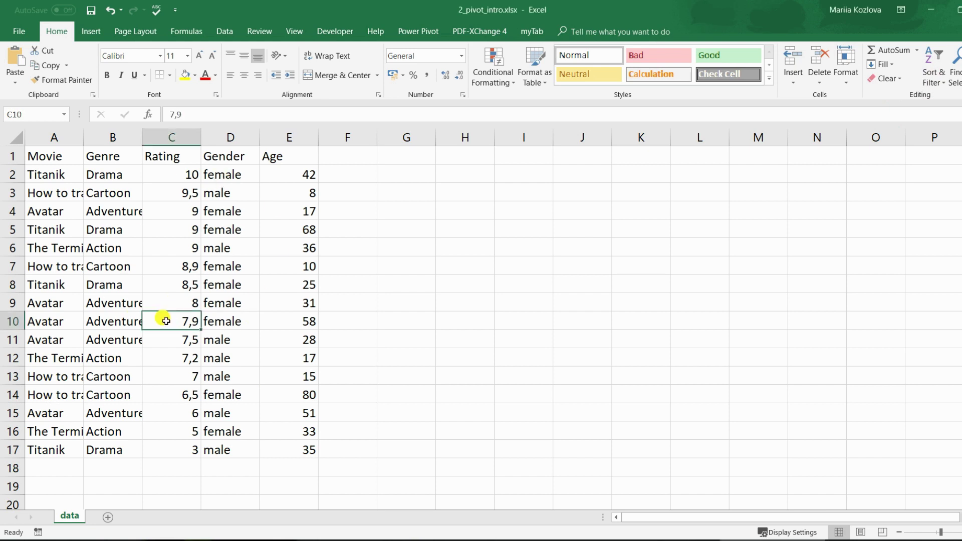
key(ctrl+t)
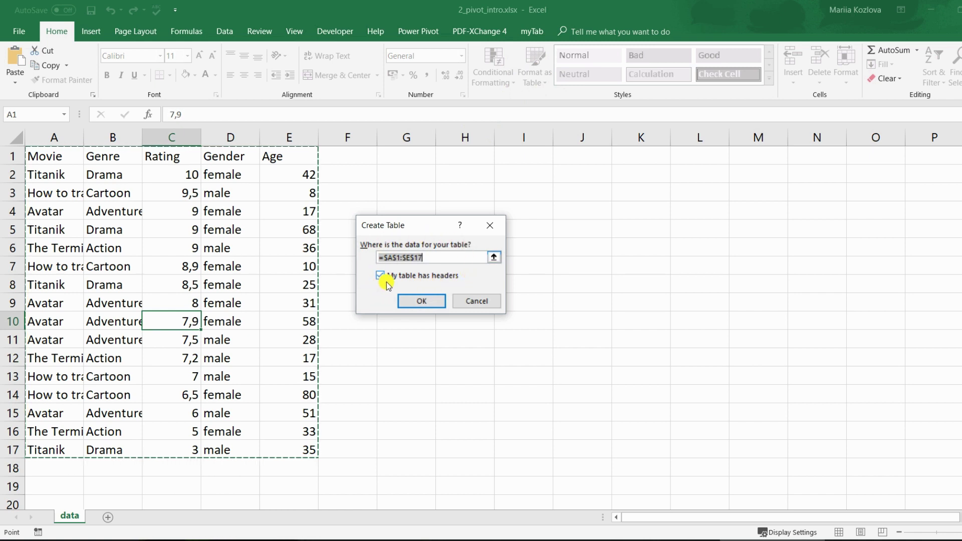
click(422, 301)
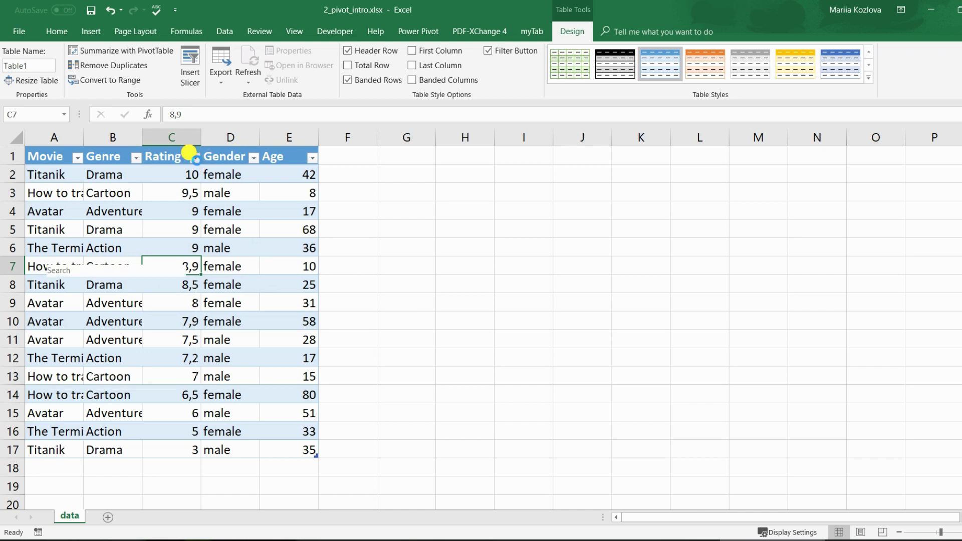
click(194, 157)
click(194, 157)
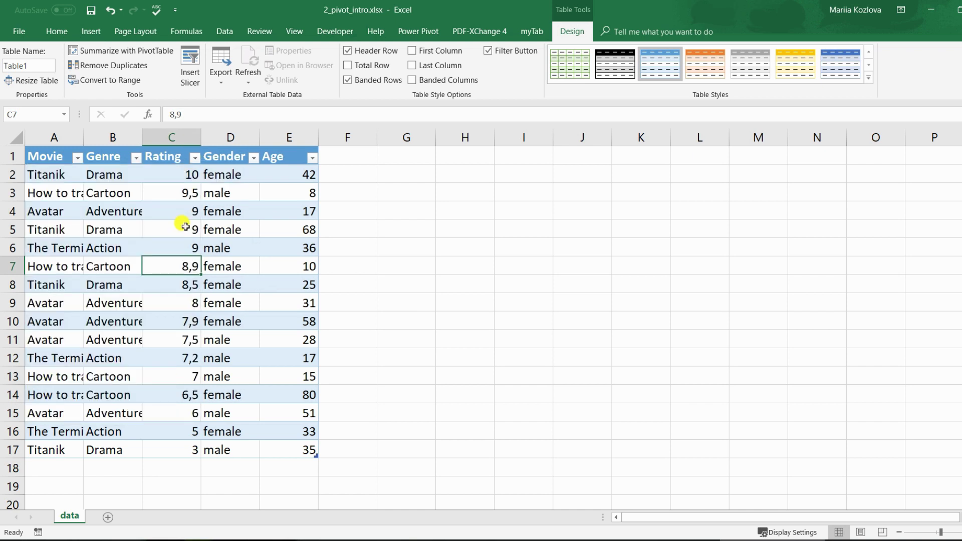
scroll(184, 225, down, 5)
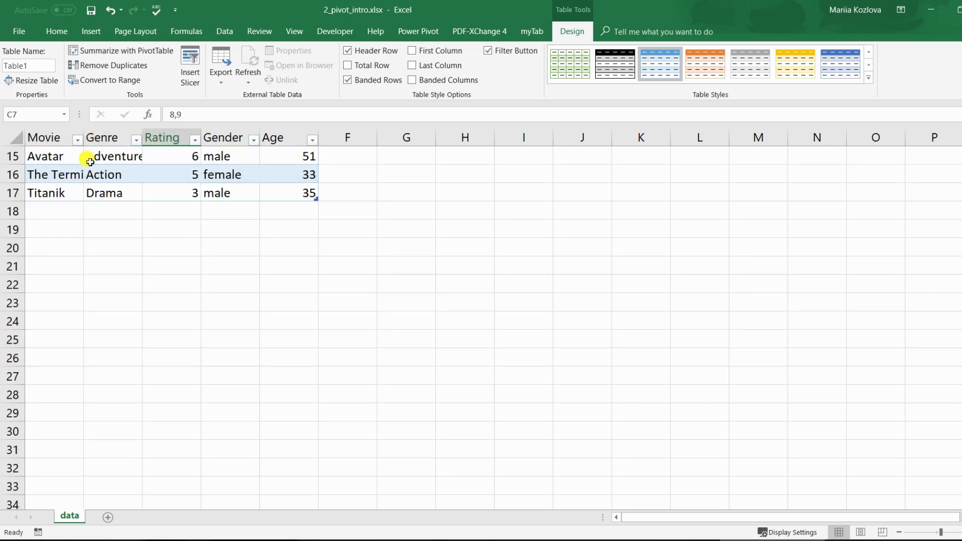
scroll(161, 178, up, 5)
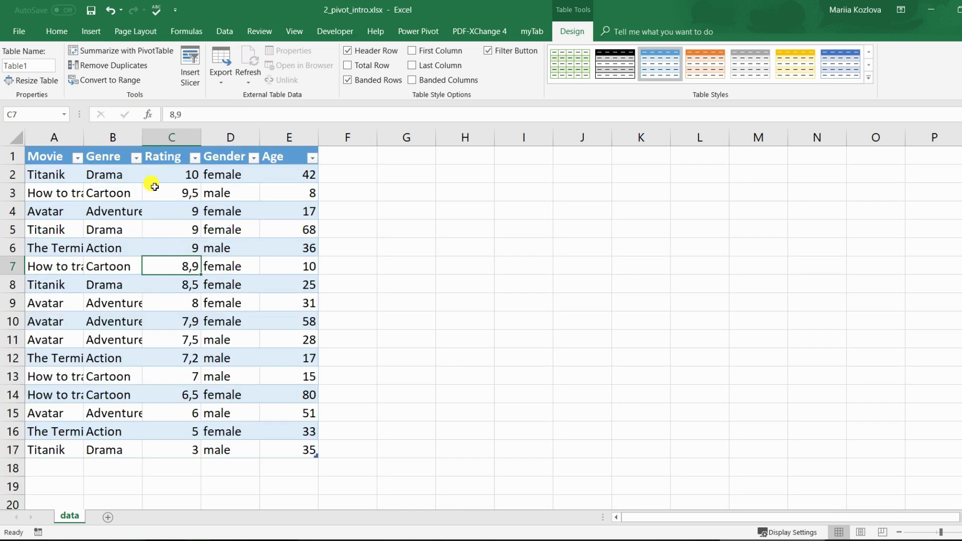
Filter the table to the Adventure genre and sort it by Age, largest to smallest
click(135, 158)
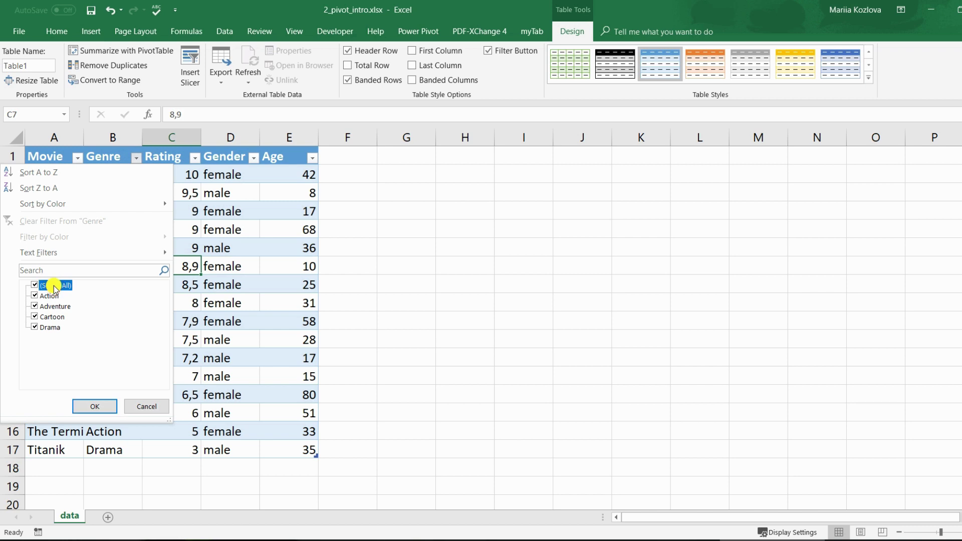
click(92, 406)
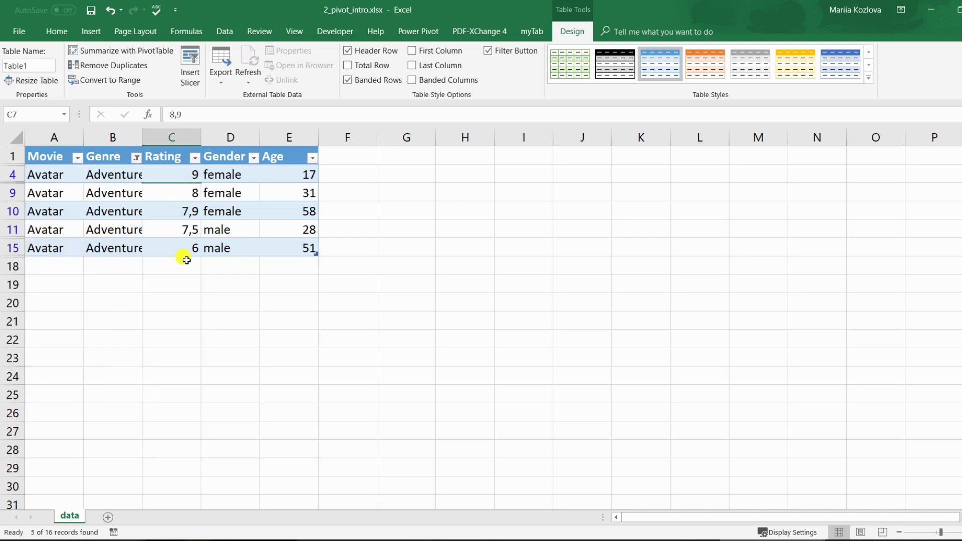
click(311, 159)
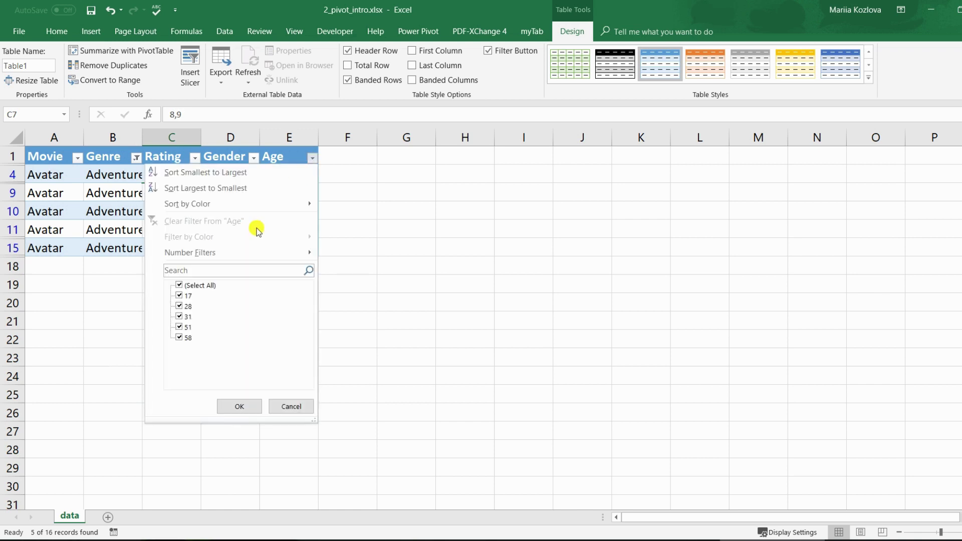
click(188, 193)
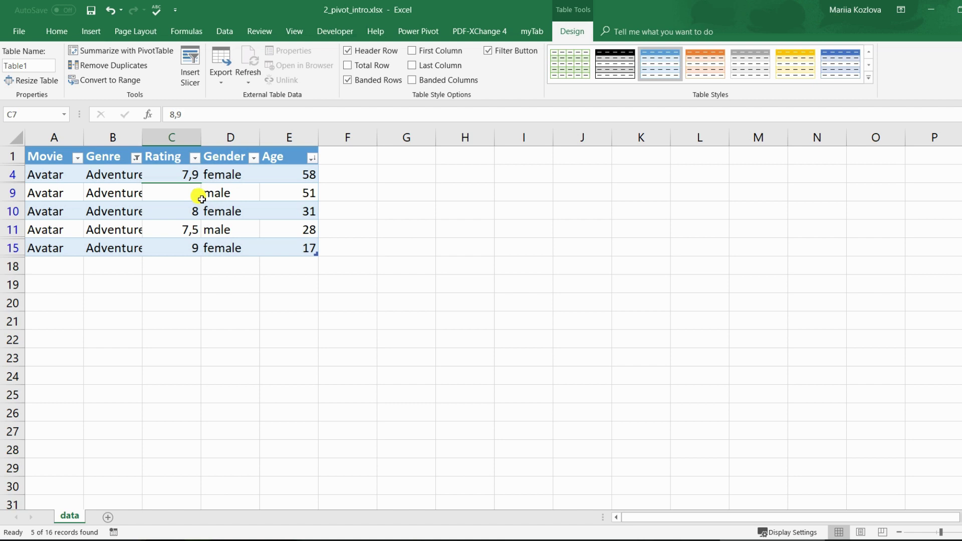
Look through the Rating and Gender filter menus without applying any filter
click(195, 158)
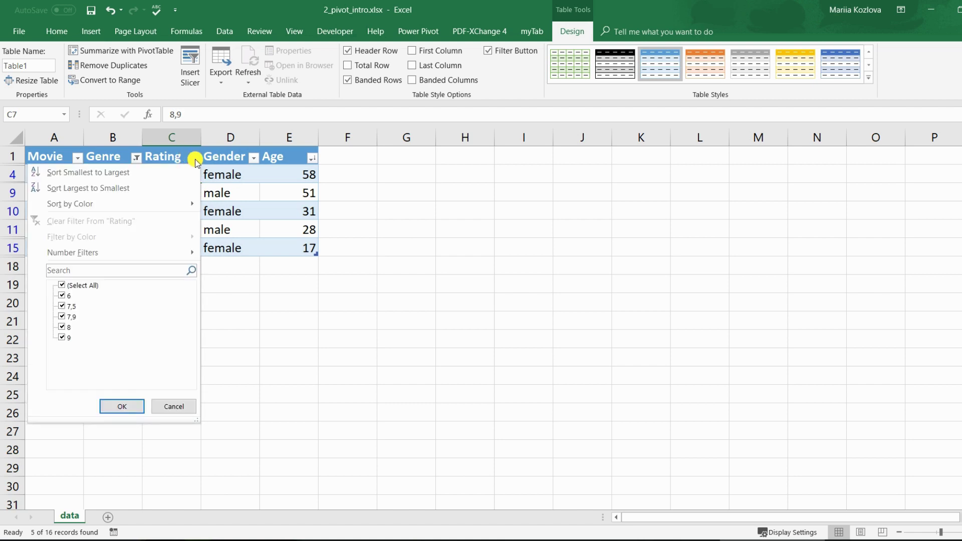
mouse_move(131, 253)
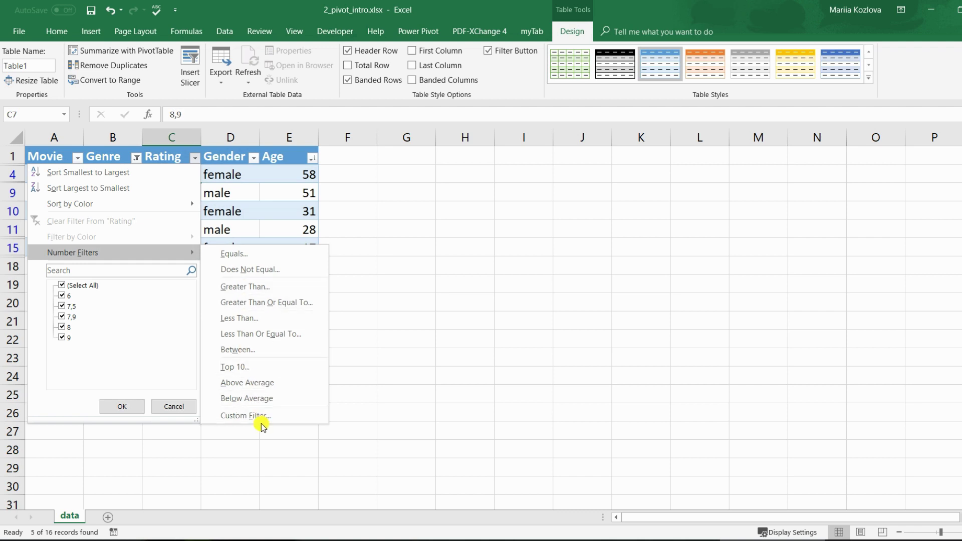
click(240, 157)
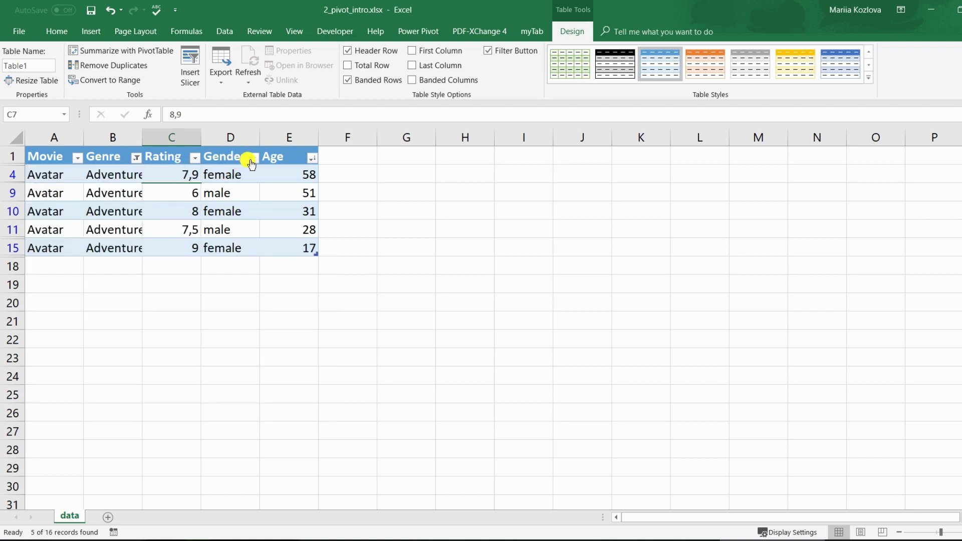
click(254, 158)
mouse_move(186, 254)
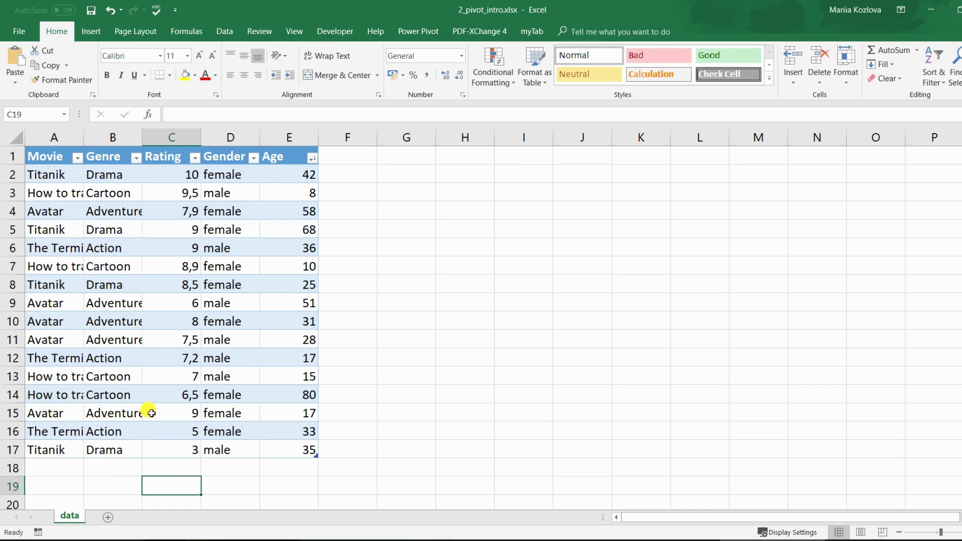
Enter =SUBTOTAL(1;Table1[Rating]) in C19 to average only the visible ratings
text(=subt)
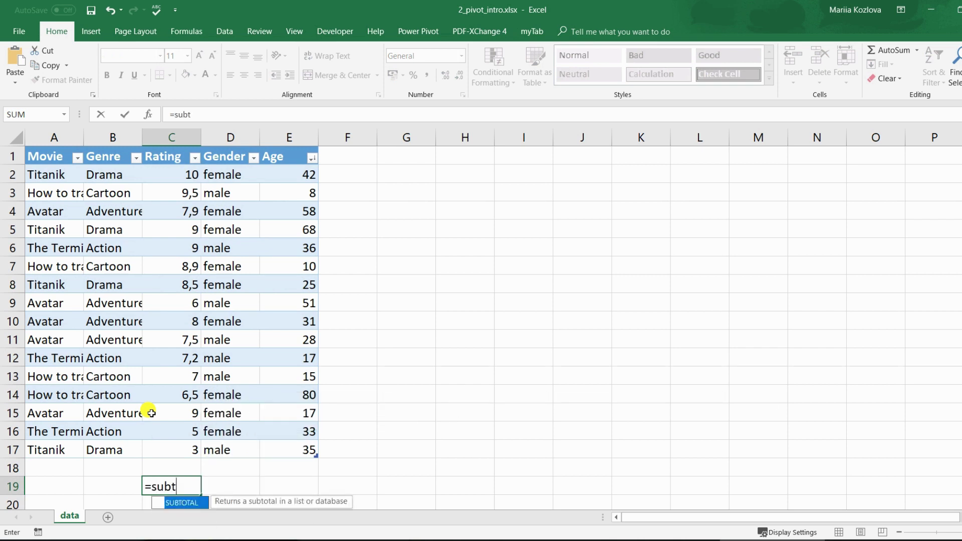
key(Tab)
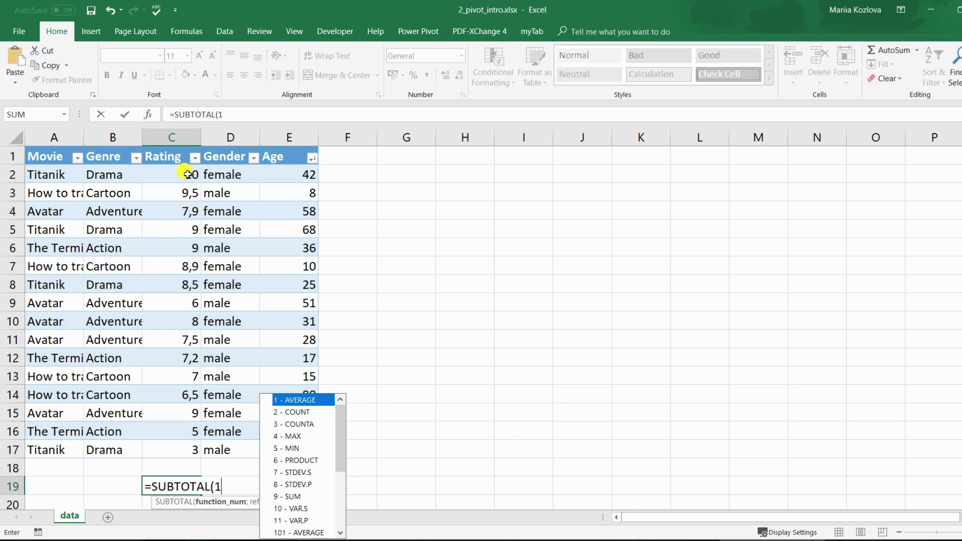
text(;)
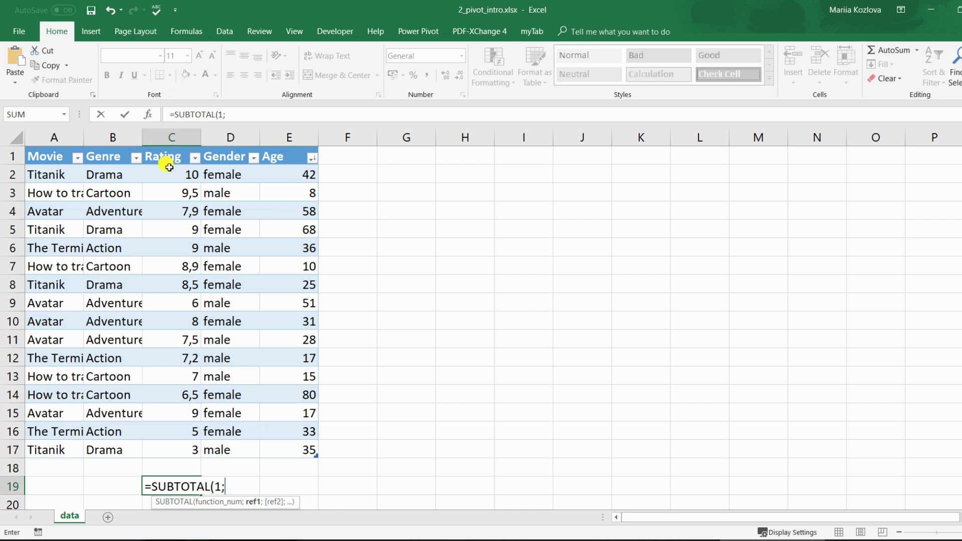
drag(169, 167, 163, 451)
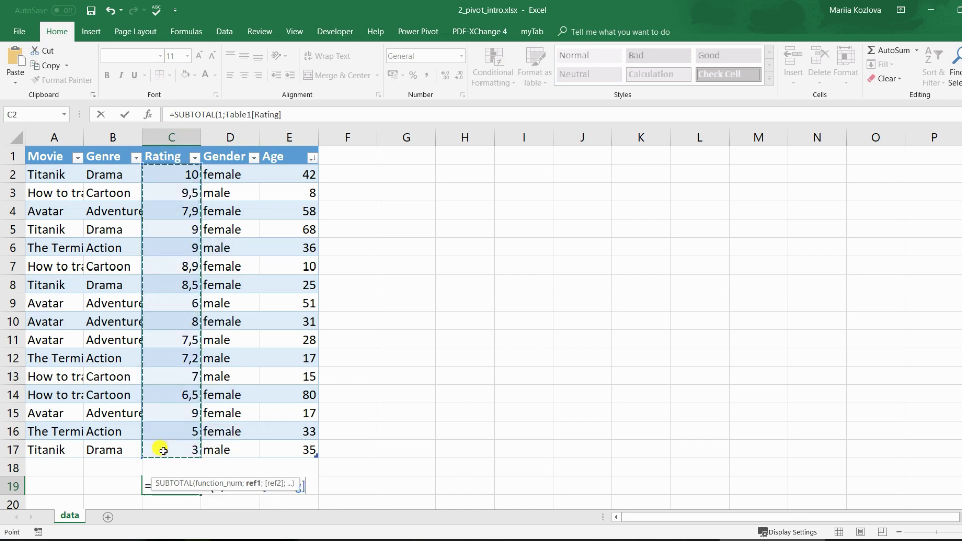
key(Return)
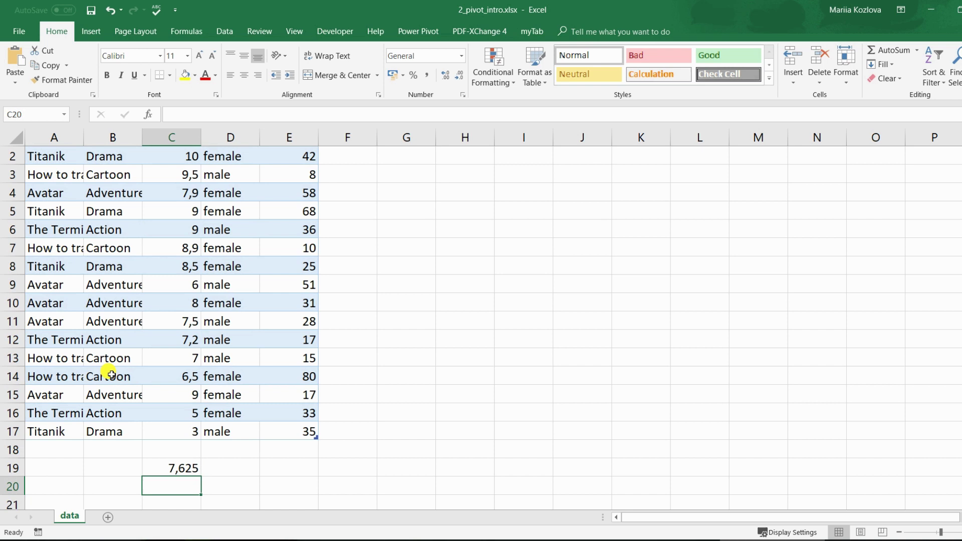
Filter the Genre column to show only Adventure rows
scroll(111, 371, up, 1)
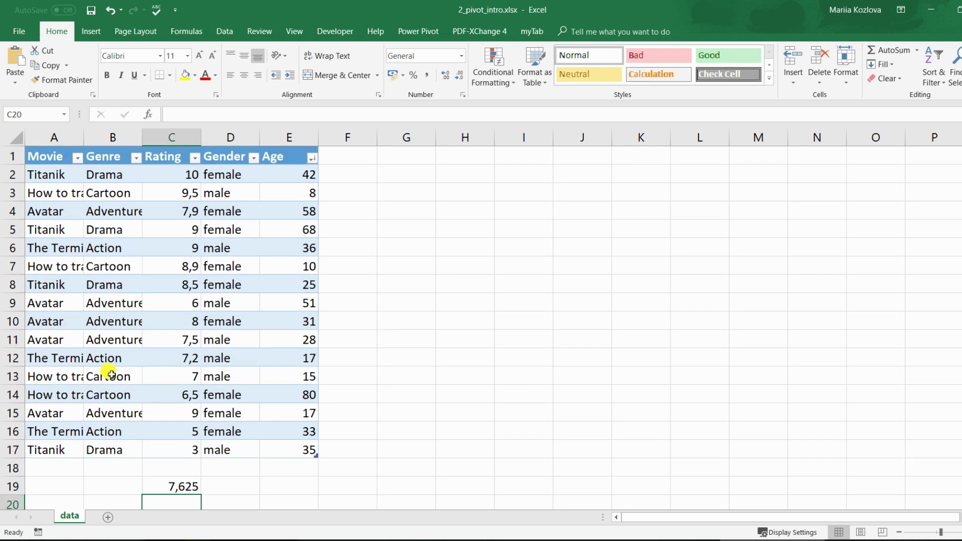
click(136, 158)
click(56, 286)
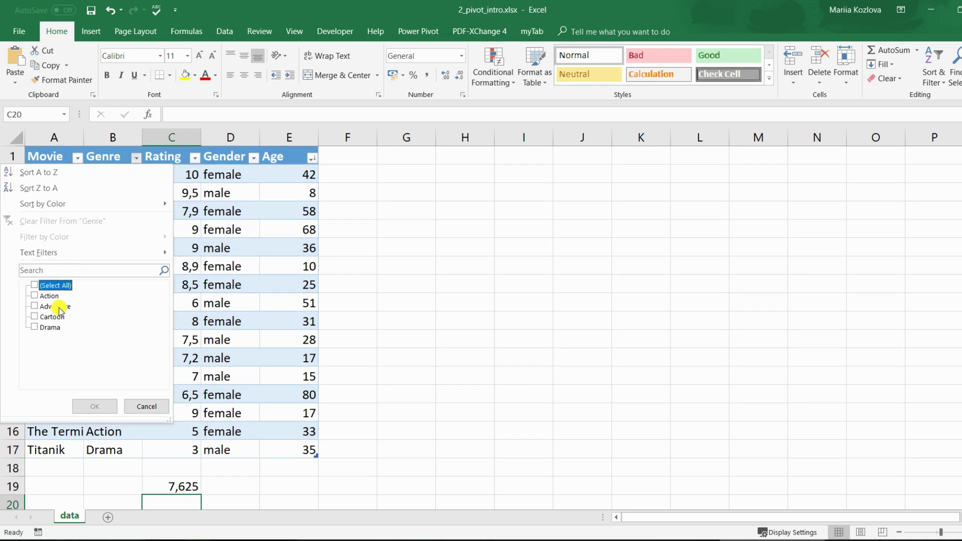
click(59, 307)
click(94, 406)
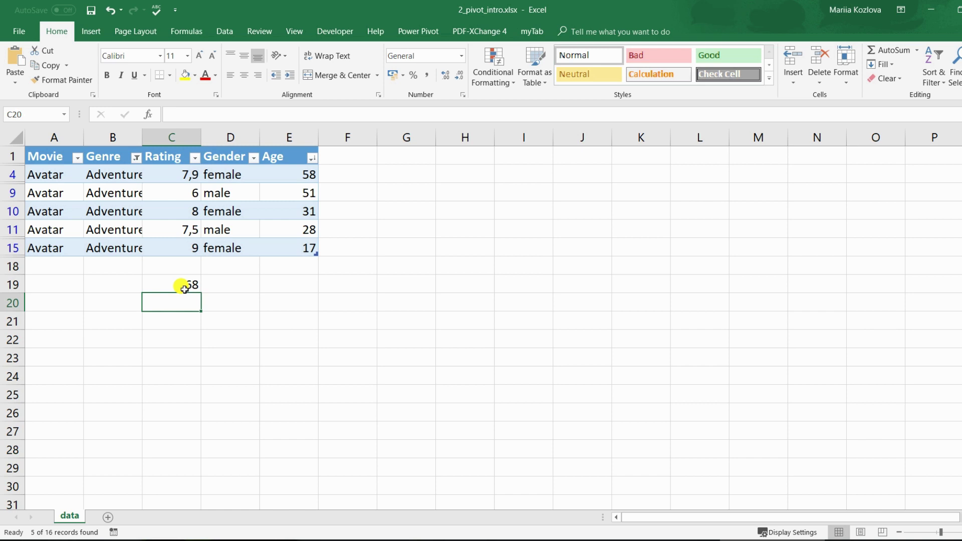
Insert a PivotTable from the movie table on a new worksheet
click(172, 234)
click(92, 34)
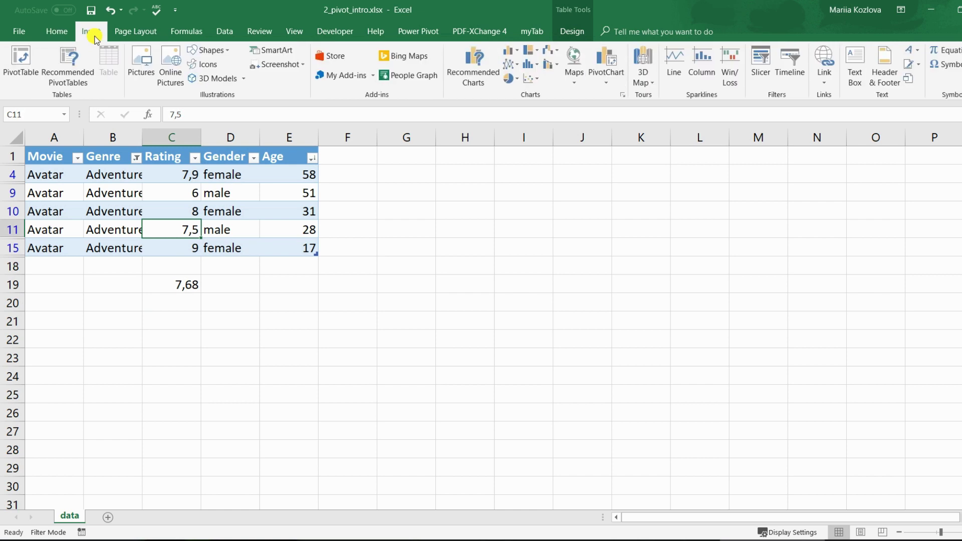
click(23, 64)
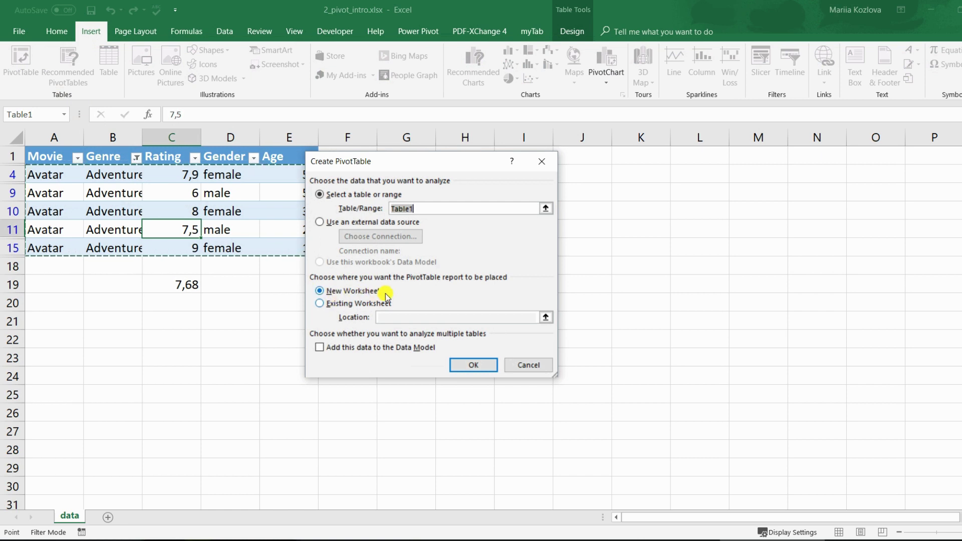
click(453, 365)
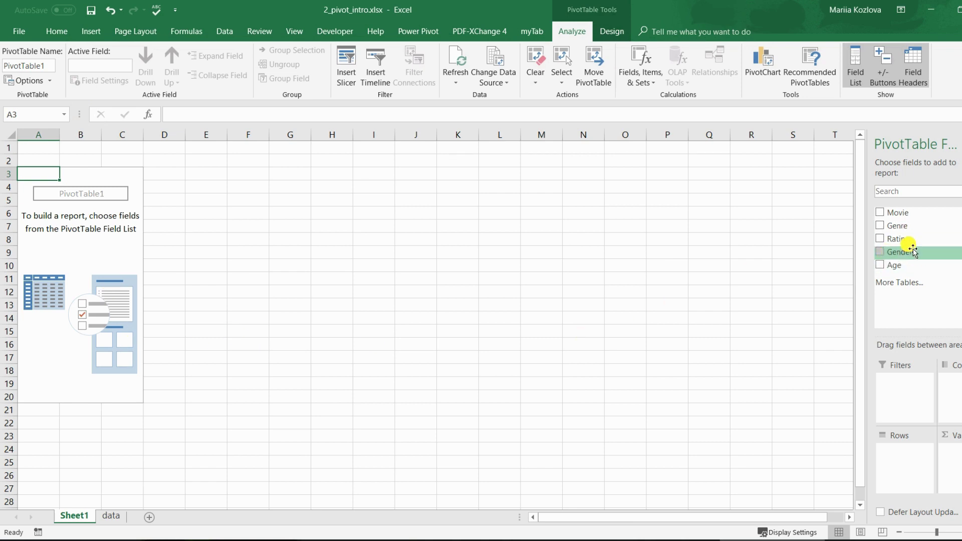
Put Genre in Rows and Rating in Values to sum ratings per genre
drag(904, 225, 895, 464)
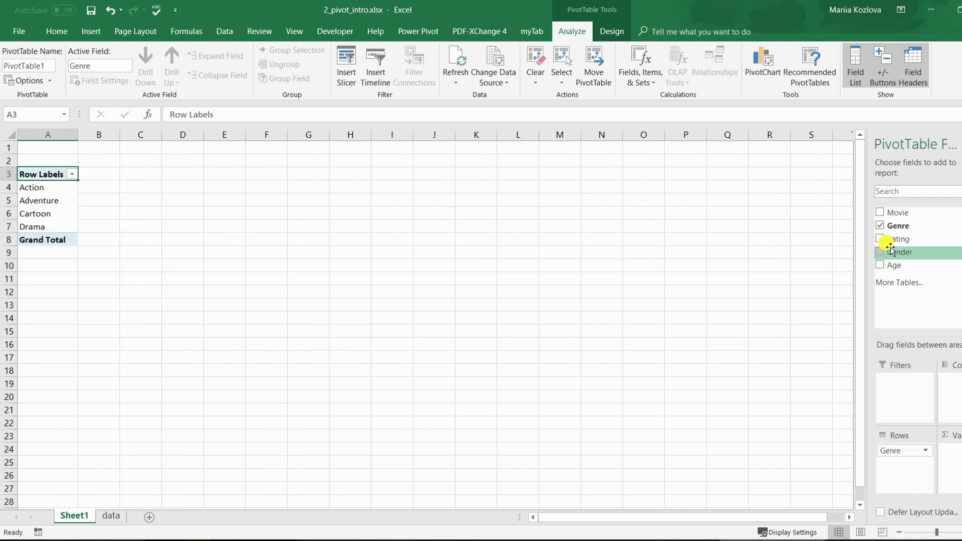
drag(889, 239, 943, 452)
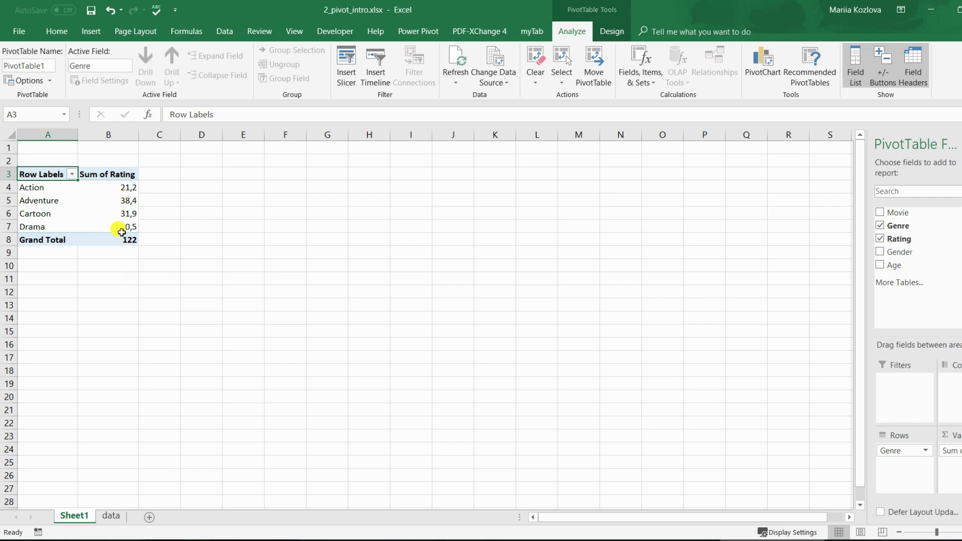
mouse_move(121, 232)
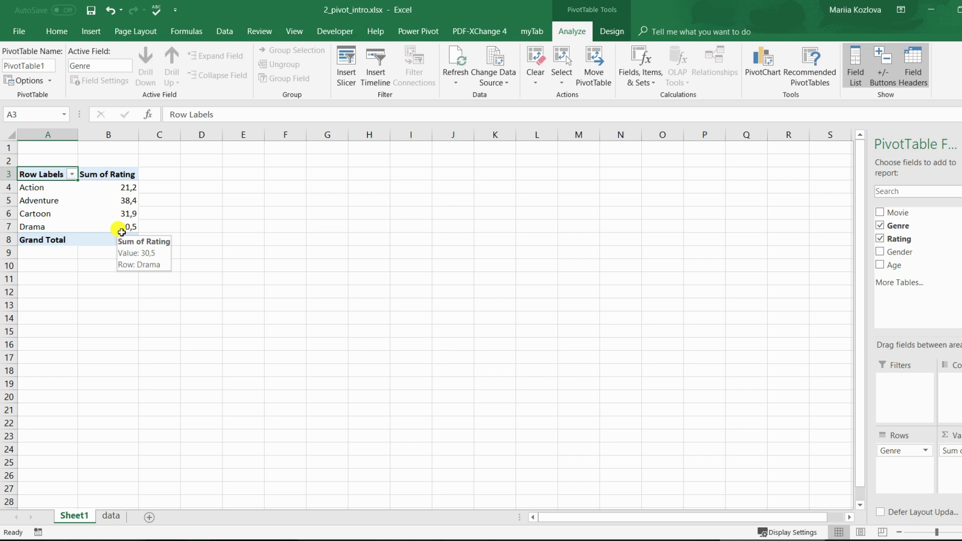
Change the Rating value field from Sum to Average
click(953, 450)
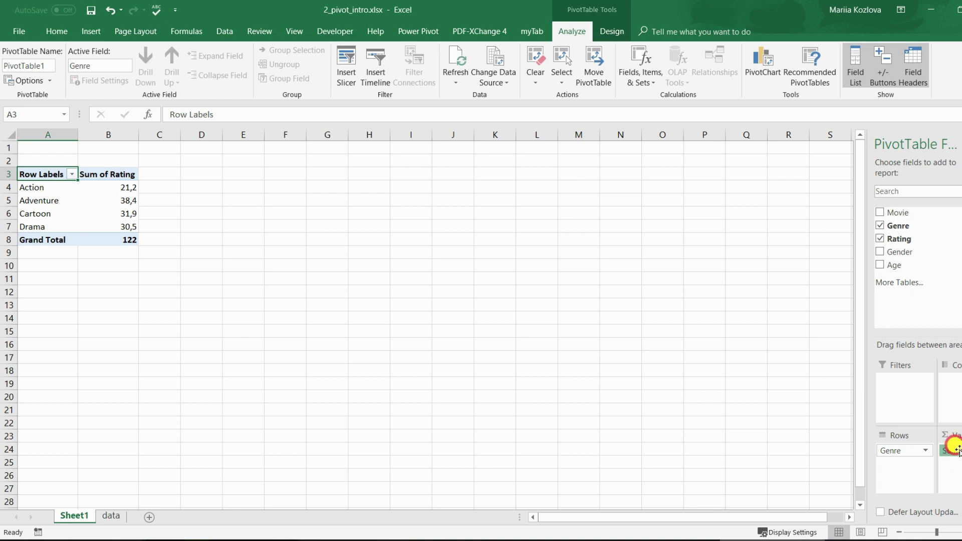
click(947, 436)
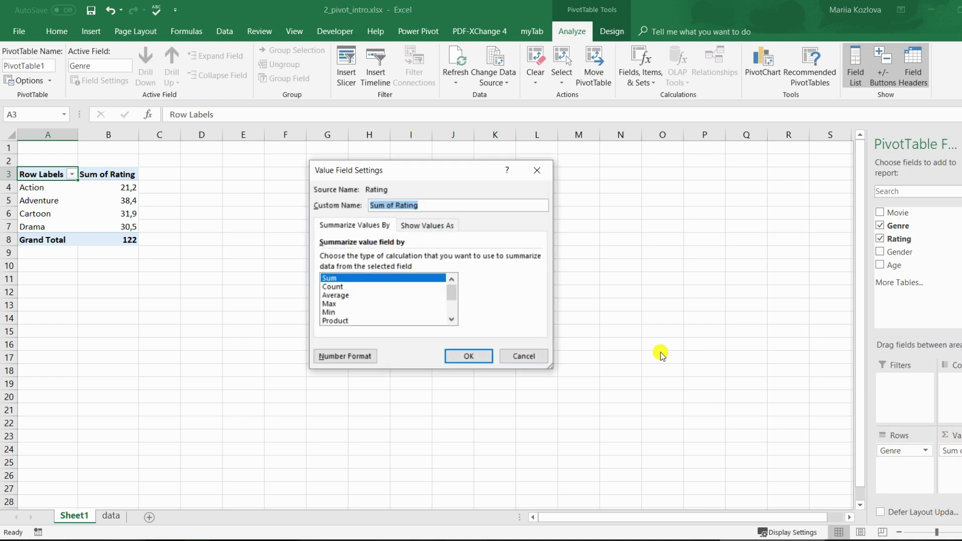
click(346, 295)
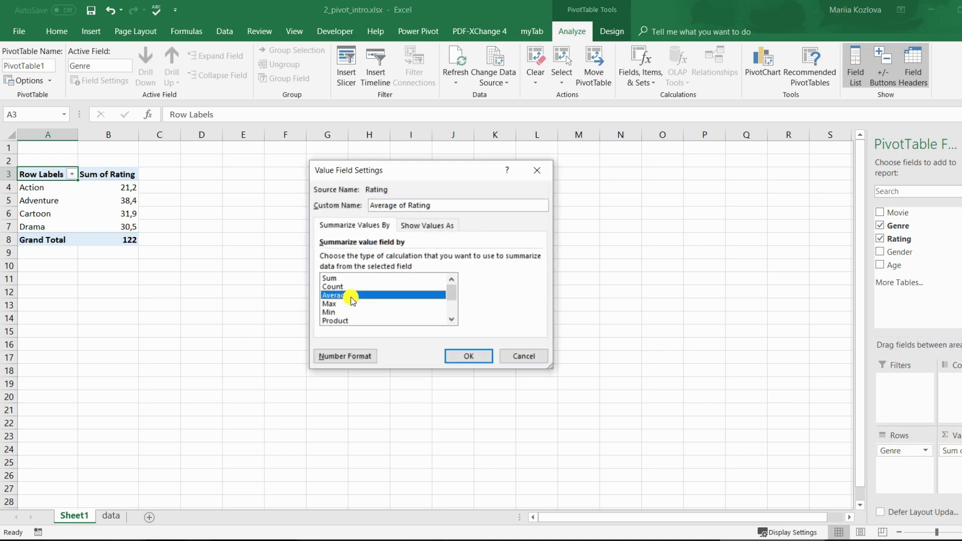
click(456, 357)
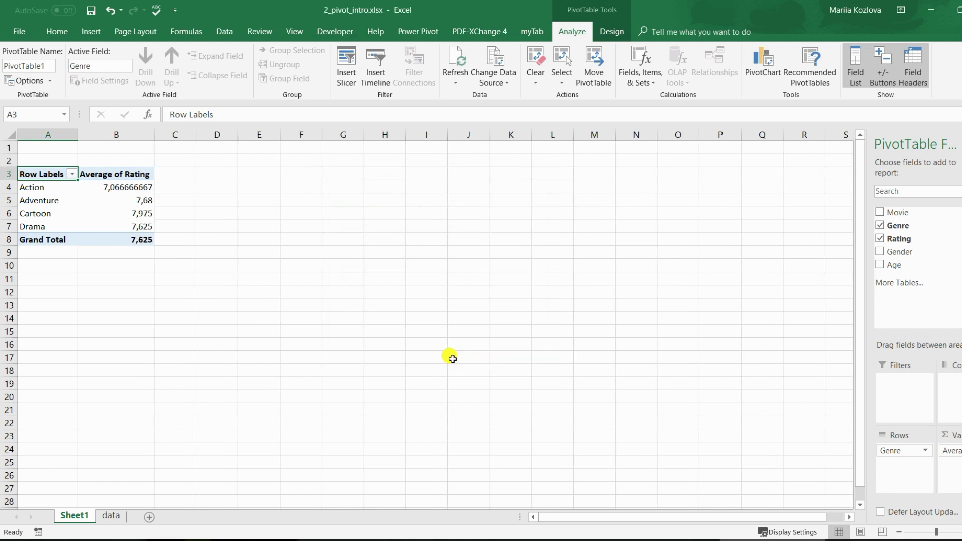
Save the workbook and select the whole pivot table
click(128, 216)
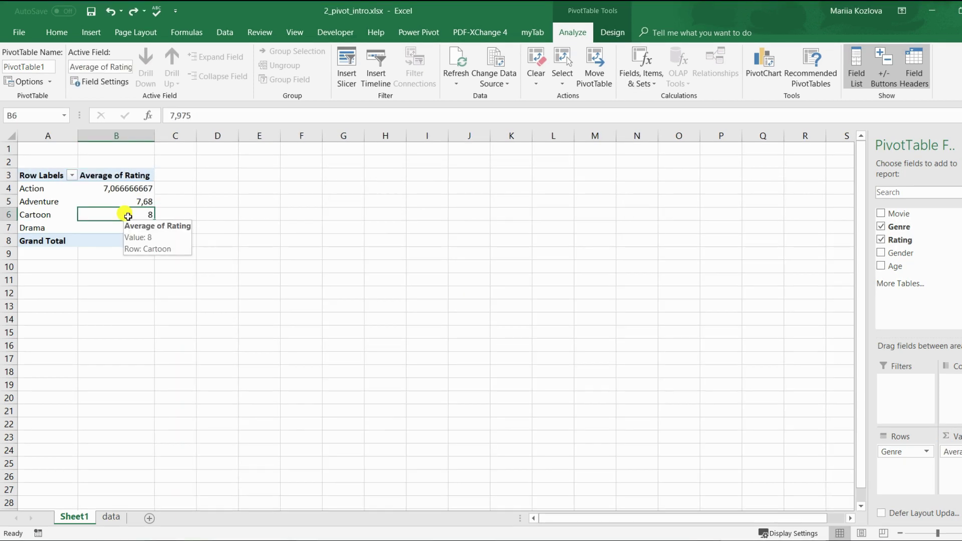
key(ctrl+s)
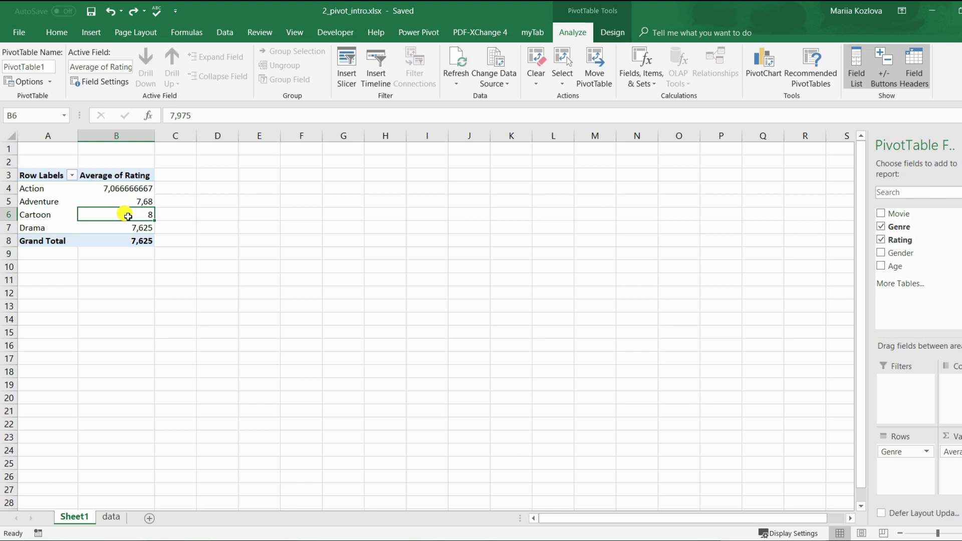
key(ctrl+a)
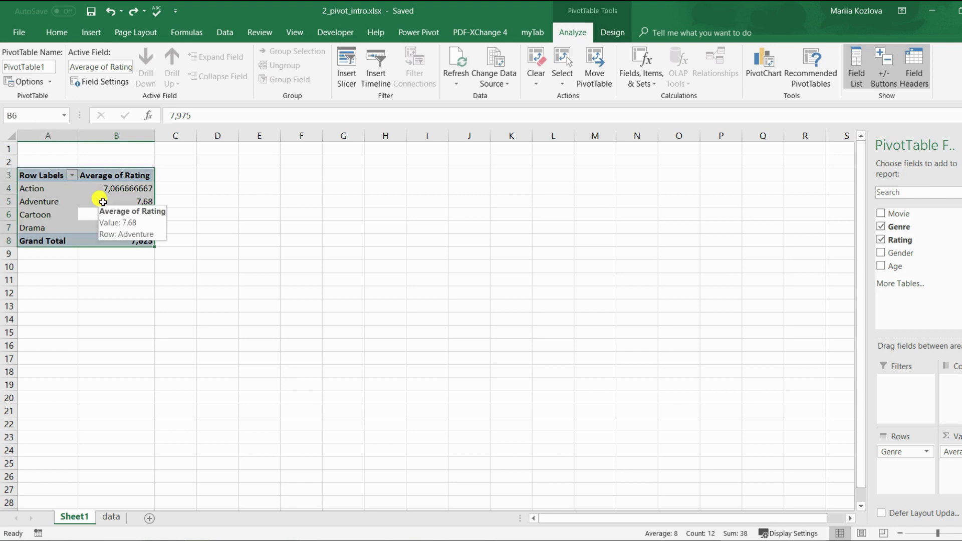
Format the pivot's average ratings as Number with 1 decimal place
right_click(102, 202)
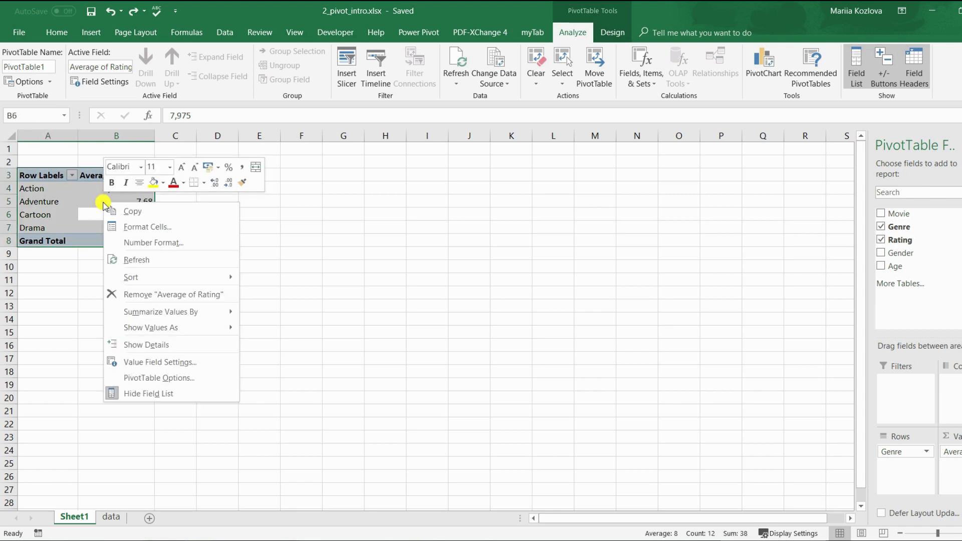
click(135, 244)
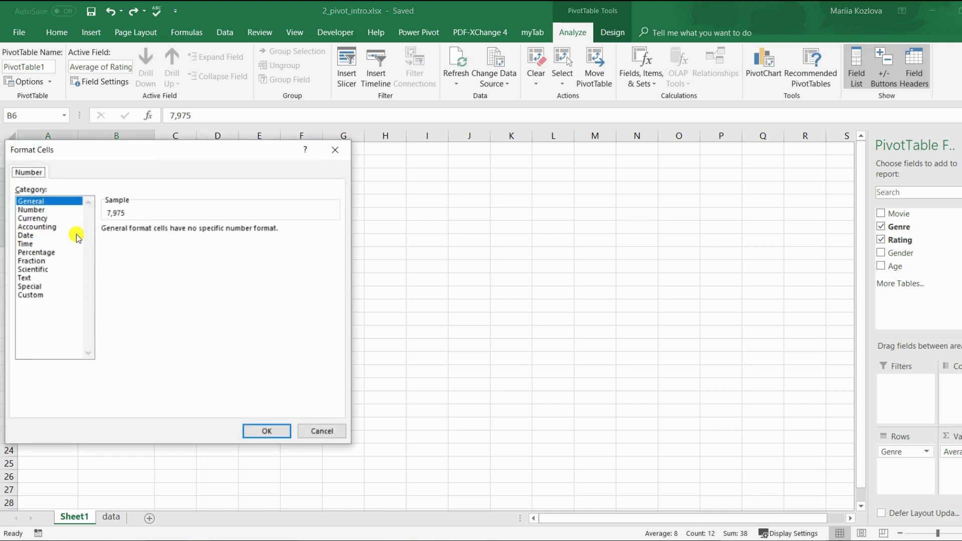
click(38, 209)
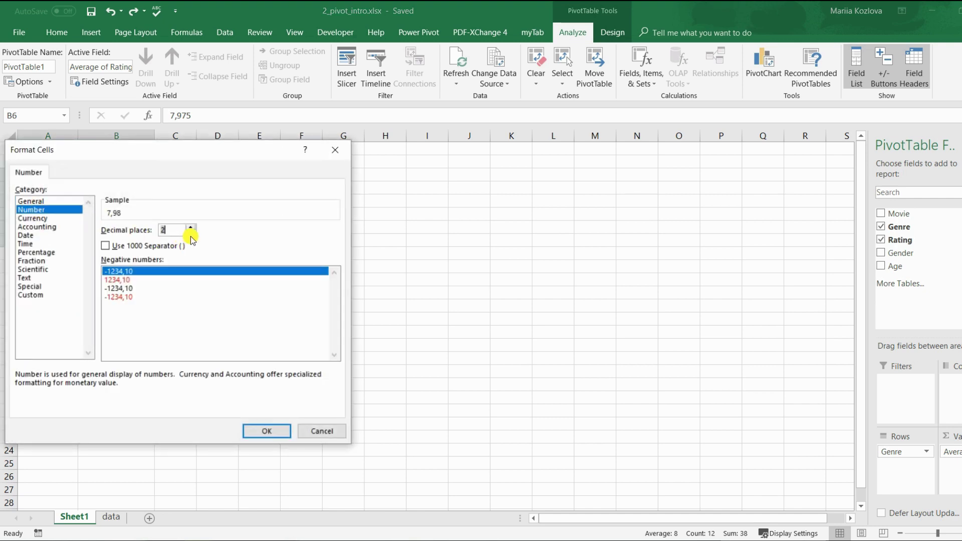
click(191, 233)
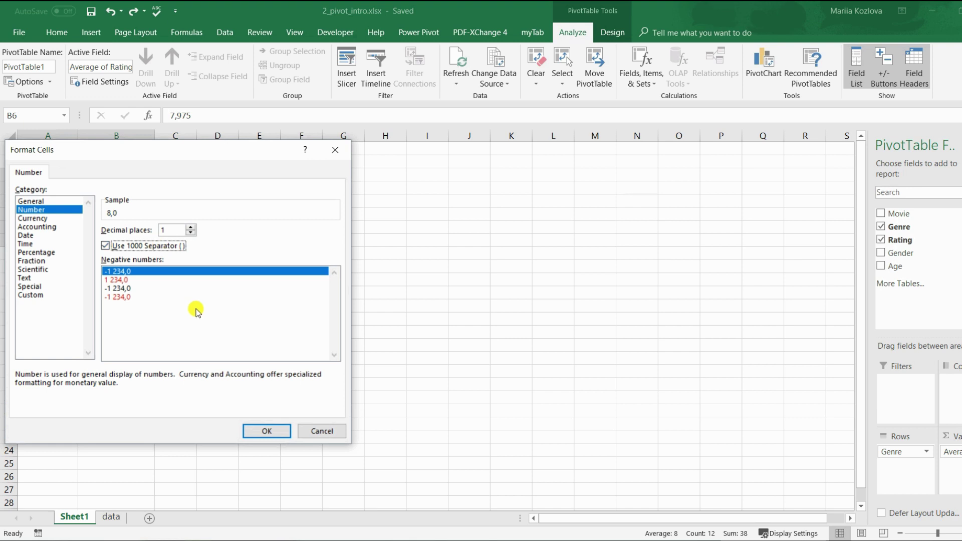
click(266, 431)
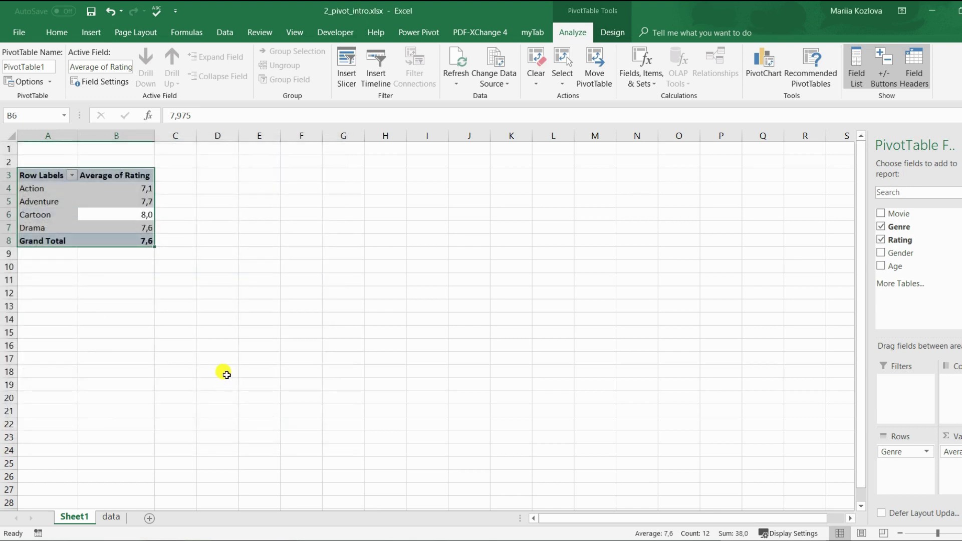
click(165, 214)
click(119, 209)
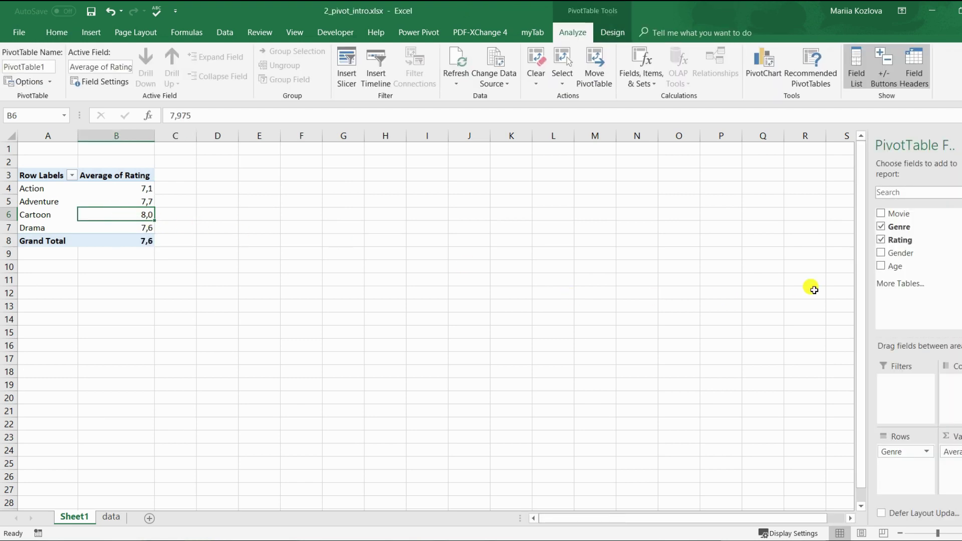
drag(903, 242, 907, 246)
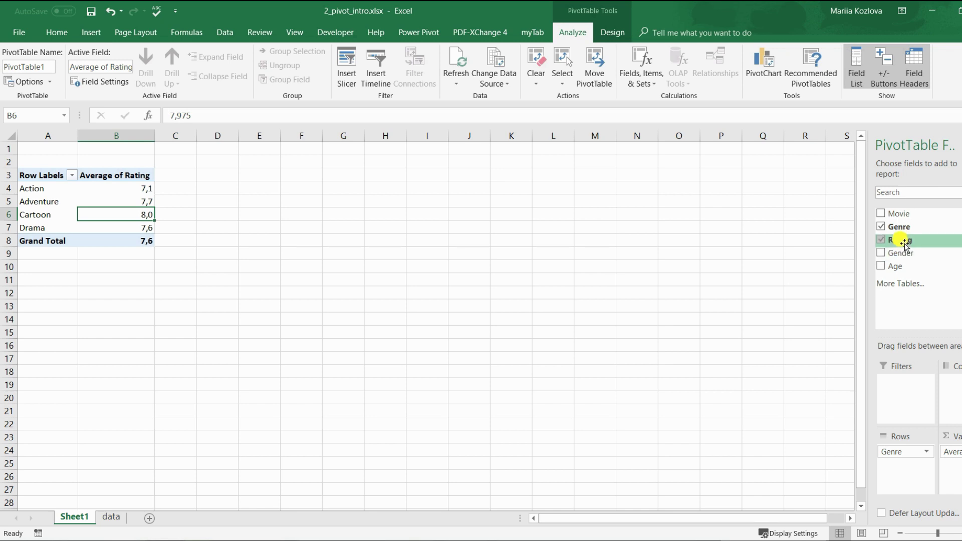
drag(905, 242, 958, 465)
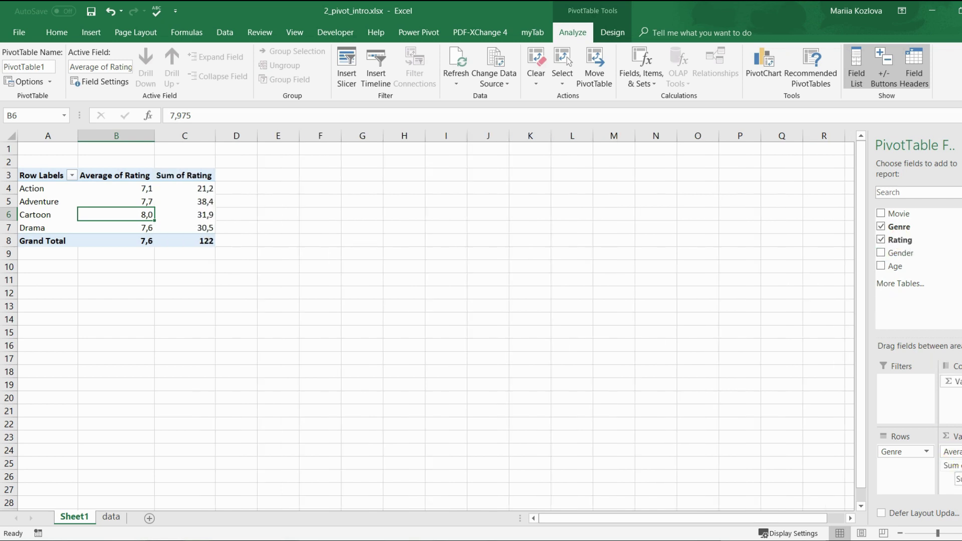
click(955, 465)
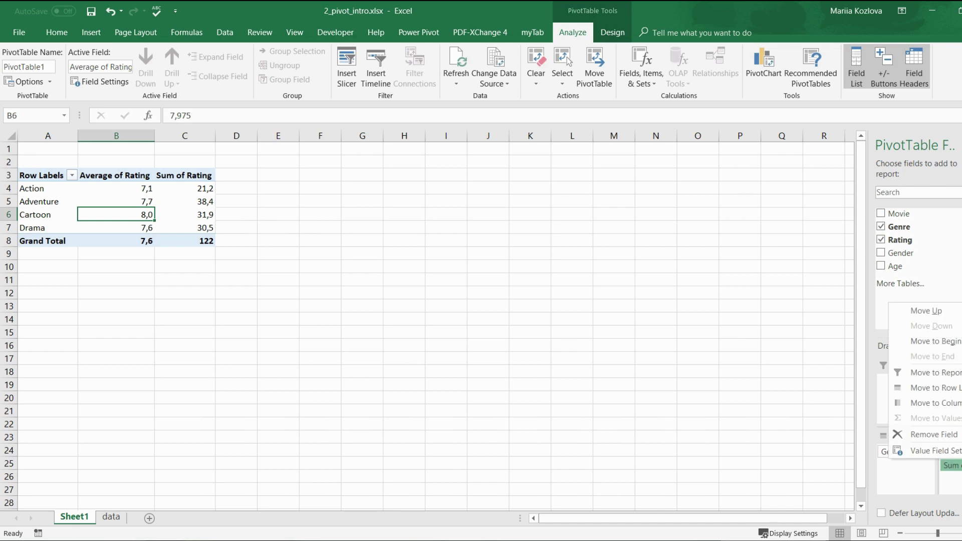
click(958, 451)
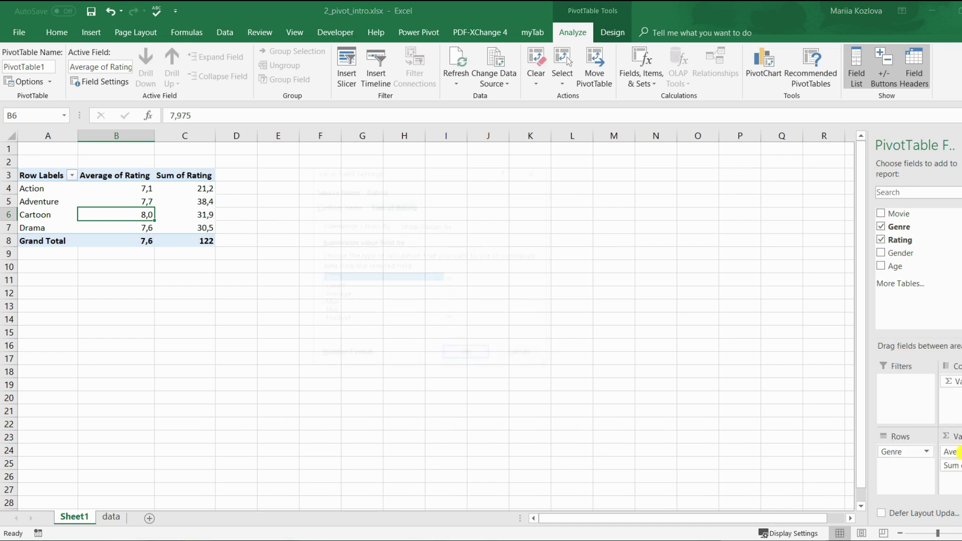
click(337, 287)
click(465, 359)
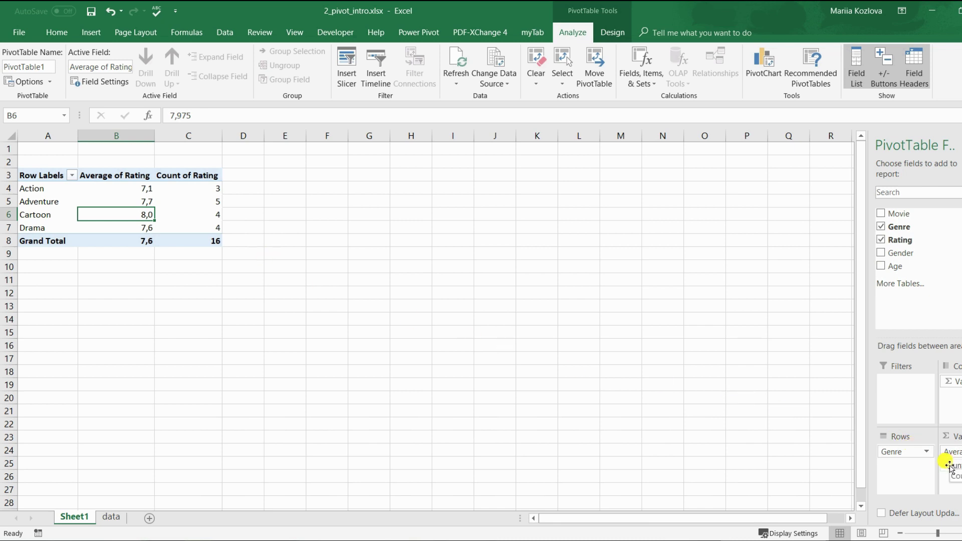
drag(950, 466, 785, 312)
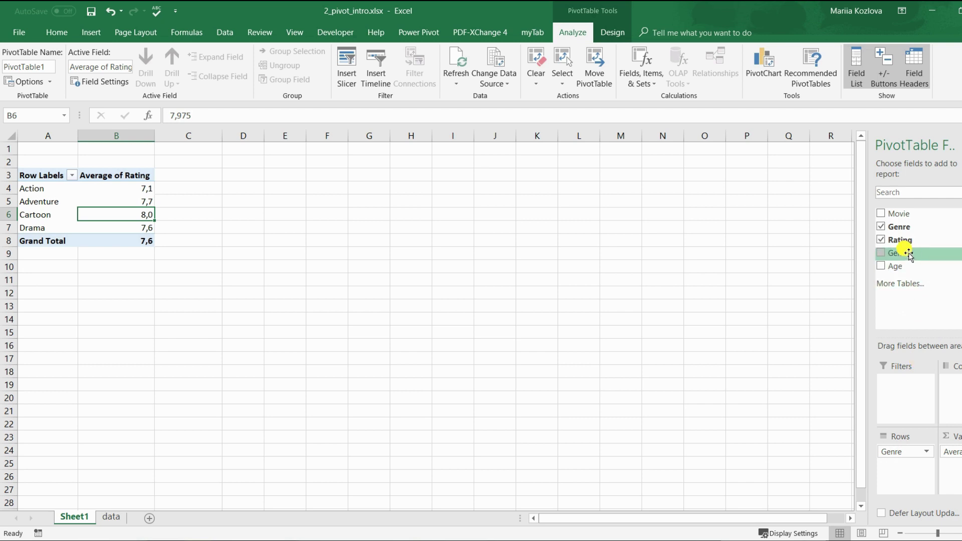
Group genres under Gender, drill into the male Adventure average, then return to Sheet1
drag(908, 253, 890, 443)
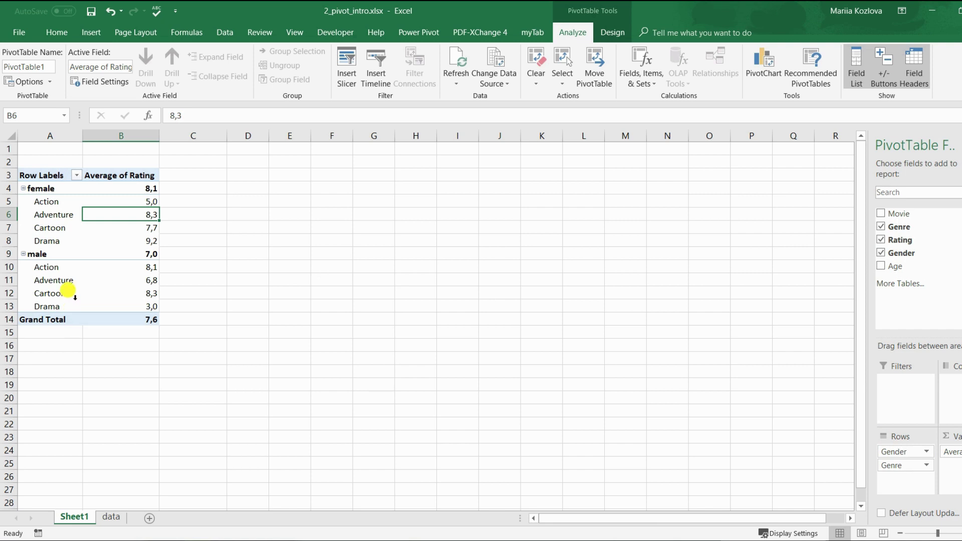
click(145, 282)
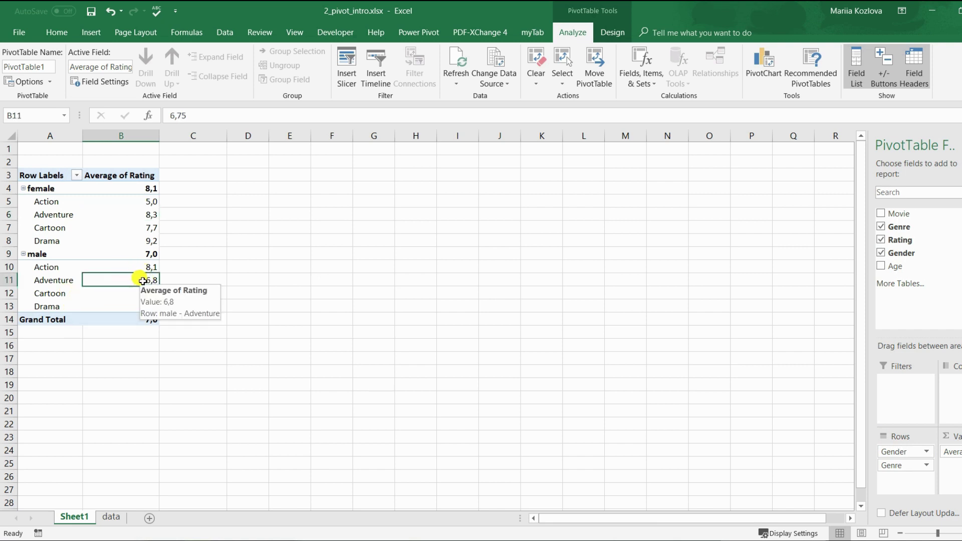
double_click(138, 280)
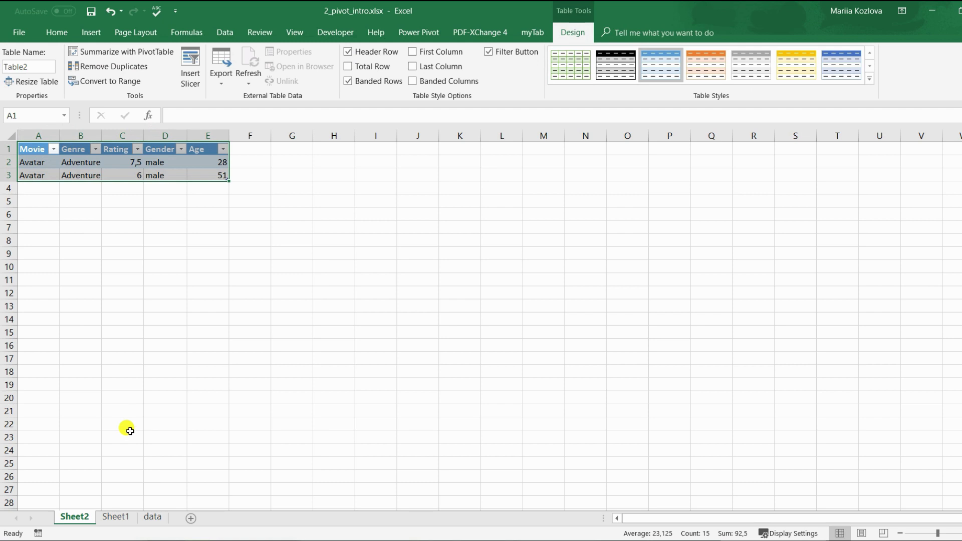
click(115, 517)
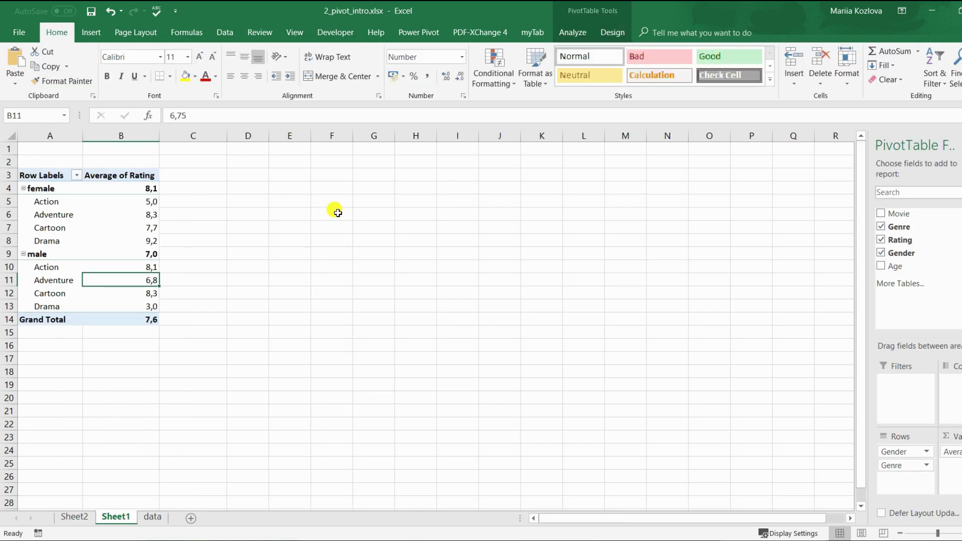
Insert a Clustered Column PivotChart from the pivot table on Sheet1
click(98, 33)
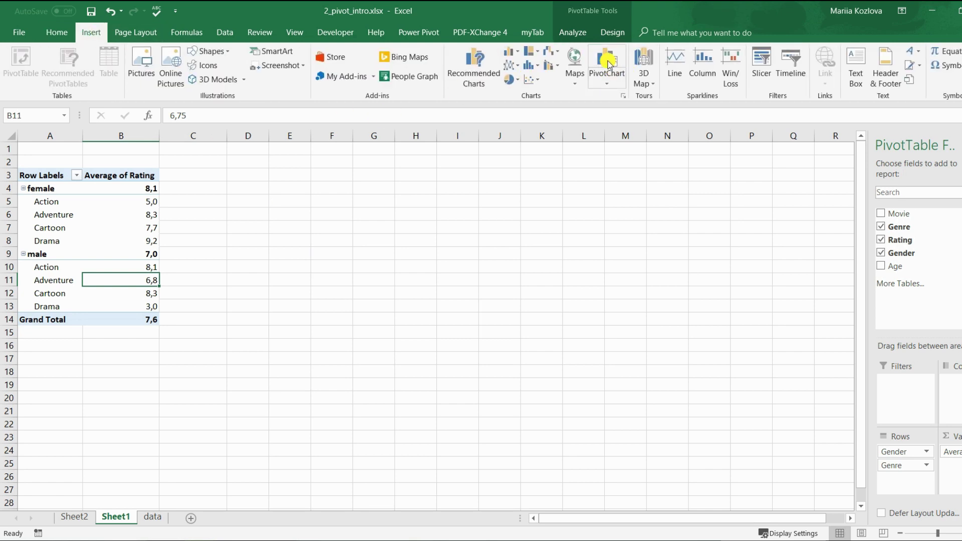
click(608, 61)
mouse_move(448, 258)
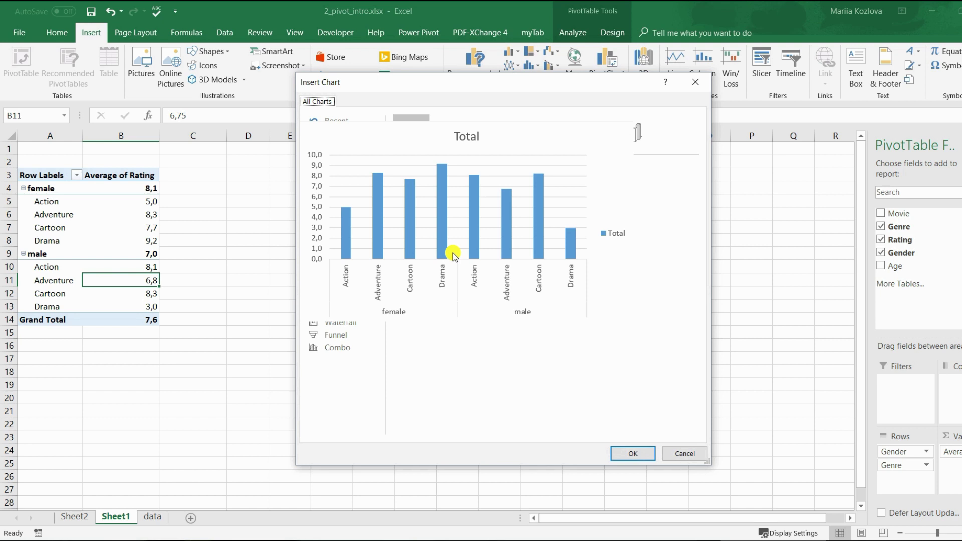
click(634, 453)
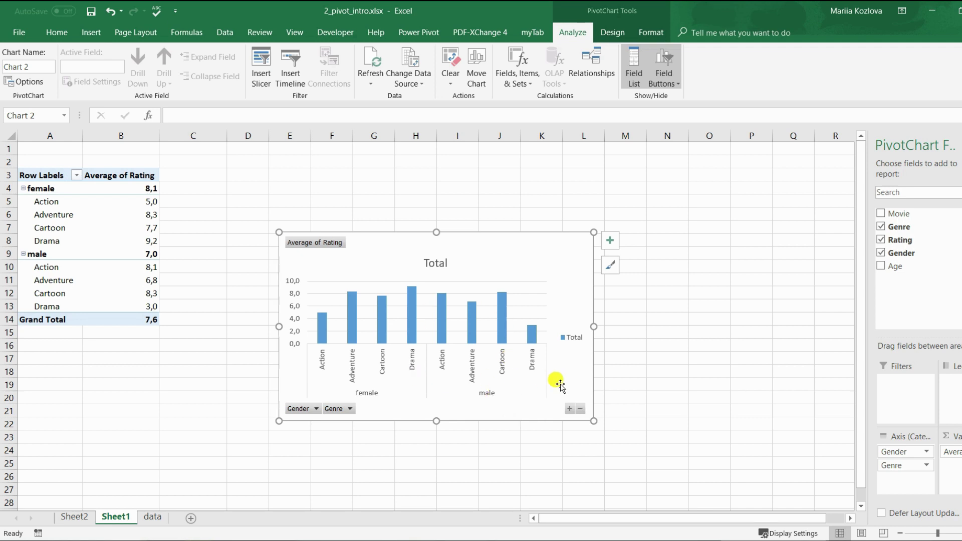
Move Genre to Legend, add Age to Axis, remove Gender, and shift the chart right
drag(884, 467, 958, 401)
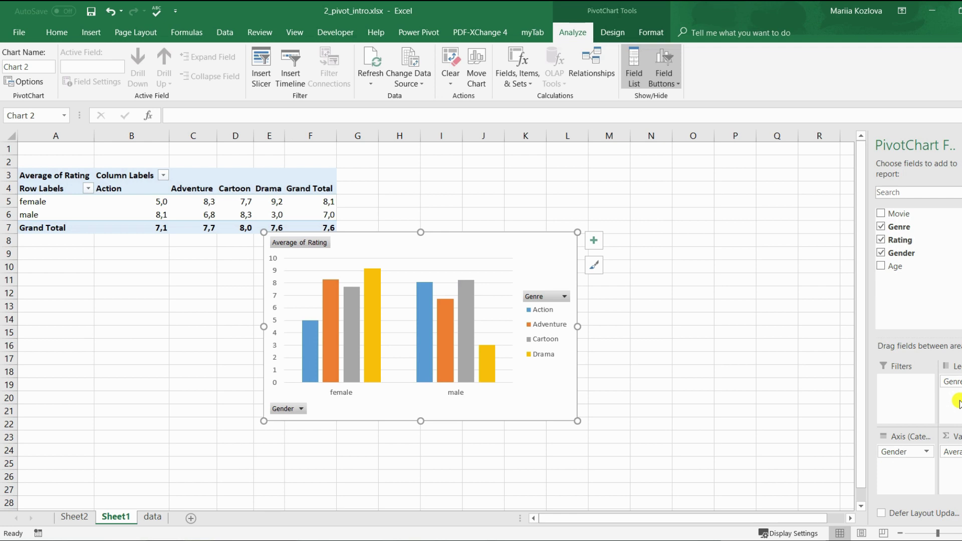
drag(892, 266, 897, 466)
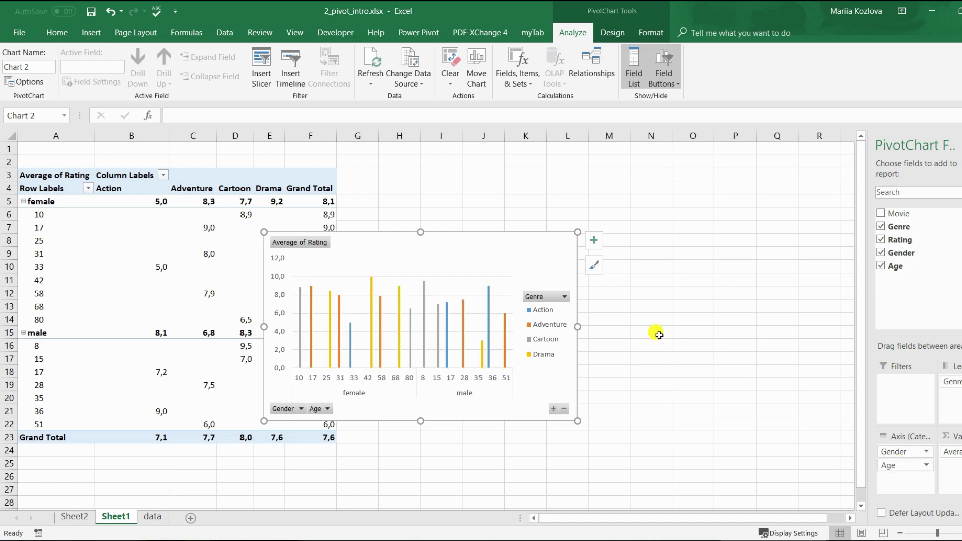
drag(509, 254, 648, 244)
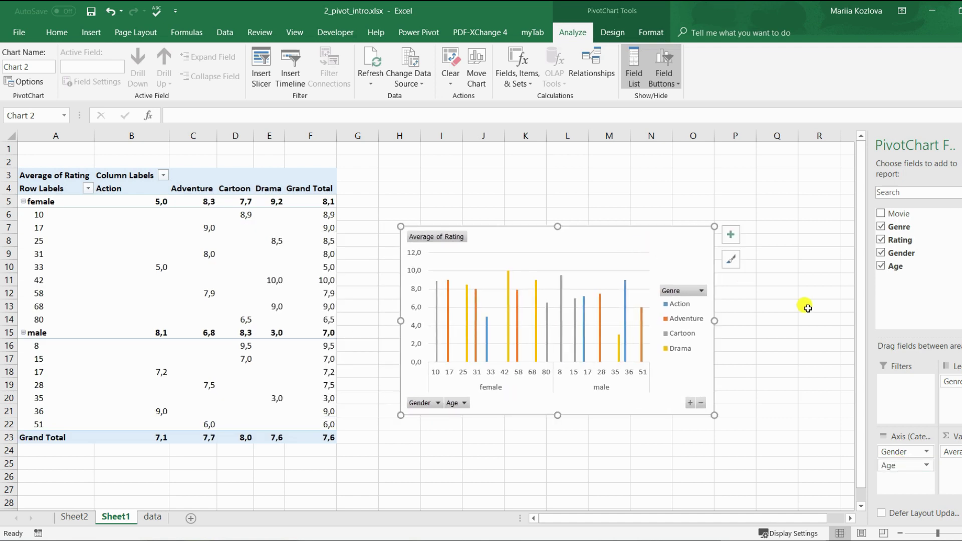
drag(884, 451, 827, 399)
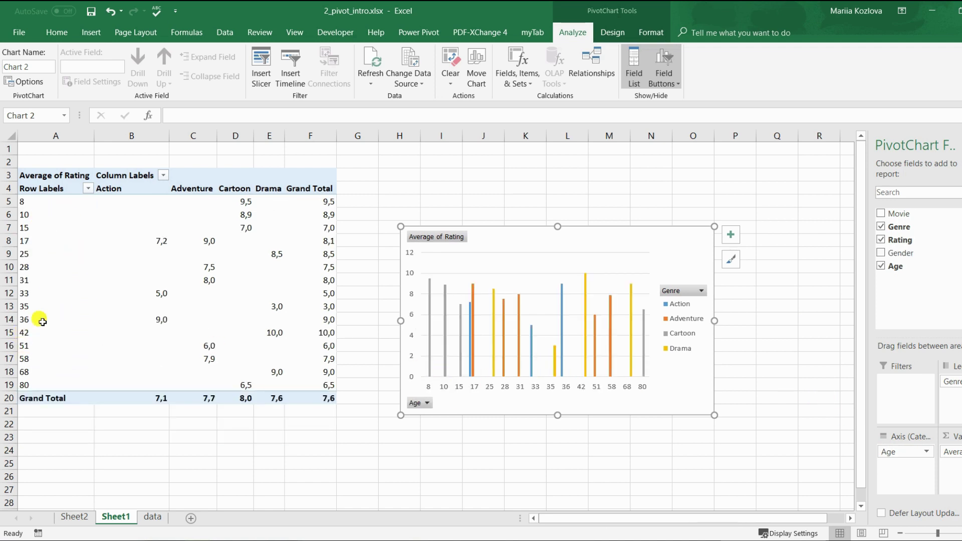
Group the Age labels into 0-19, 20-39, 40-59, 60-80 and place the chart beside the pivot table
click(45, 295)
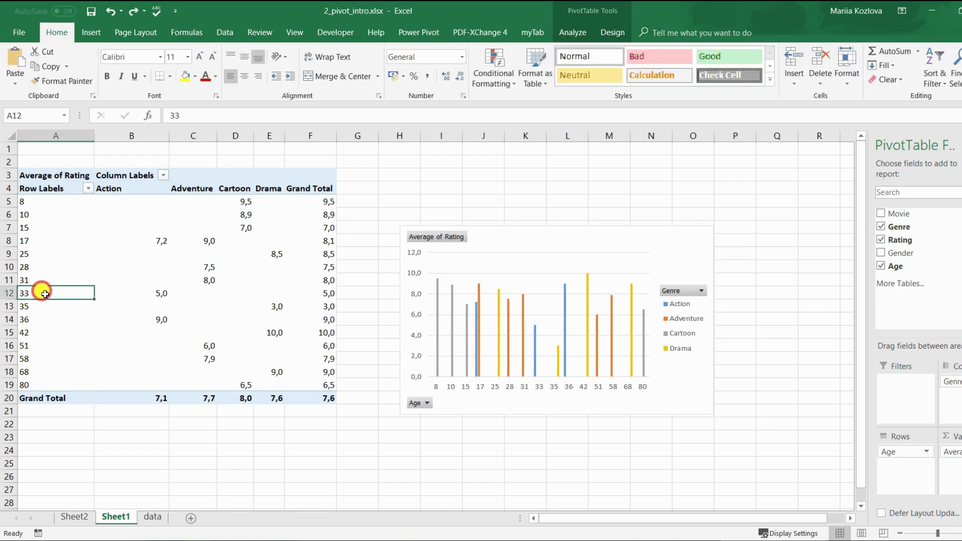
right_click(45, 294)
click(94, 422)
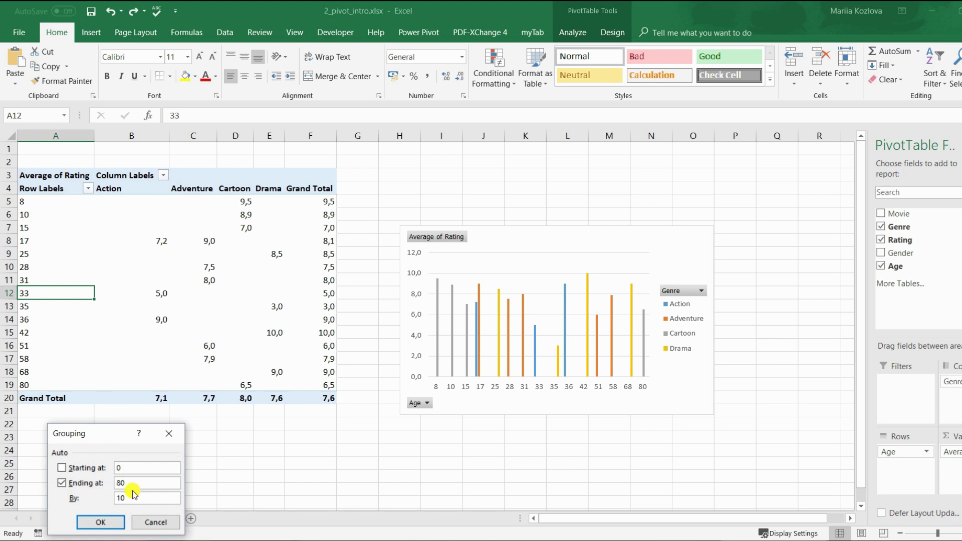
key(Return)
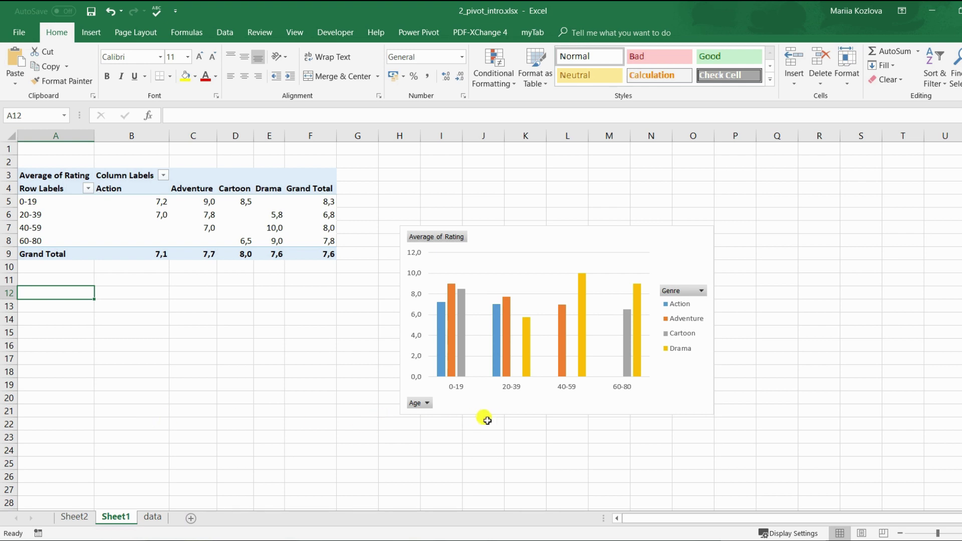
drag(500, 405, 447, 335)
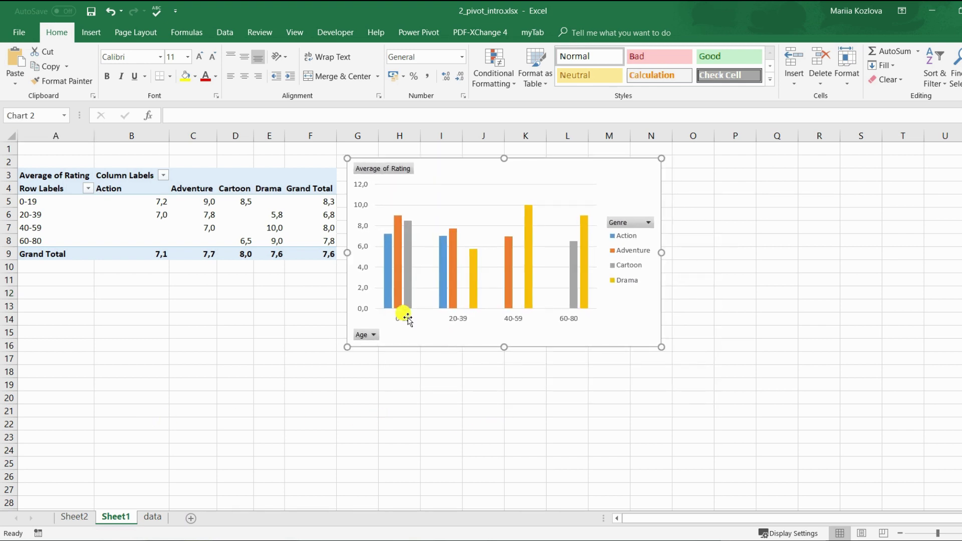
click(414, 291)
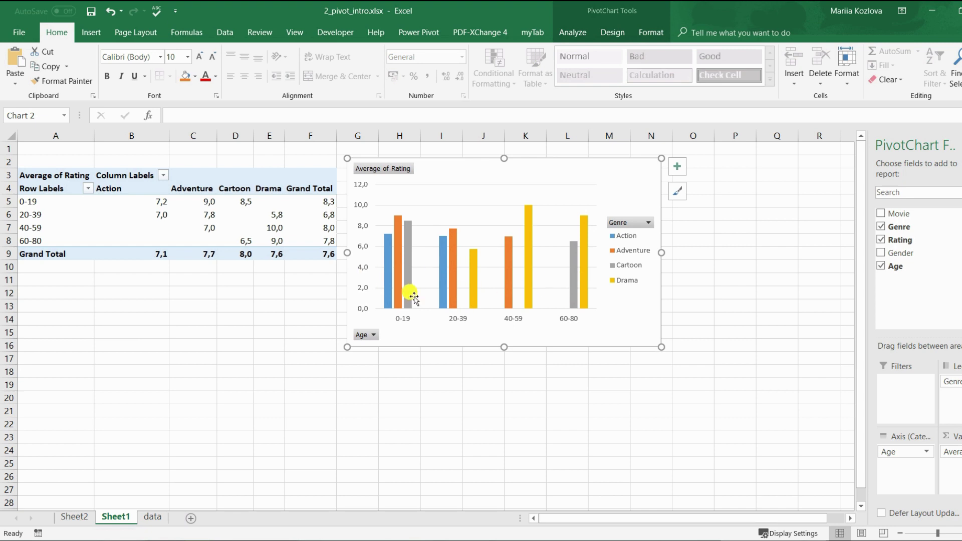
Remove Genre from the chart legend and summarize Rating by Count instead of Average
drag(952, 381, 915, 292)
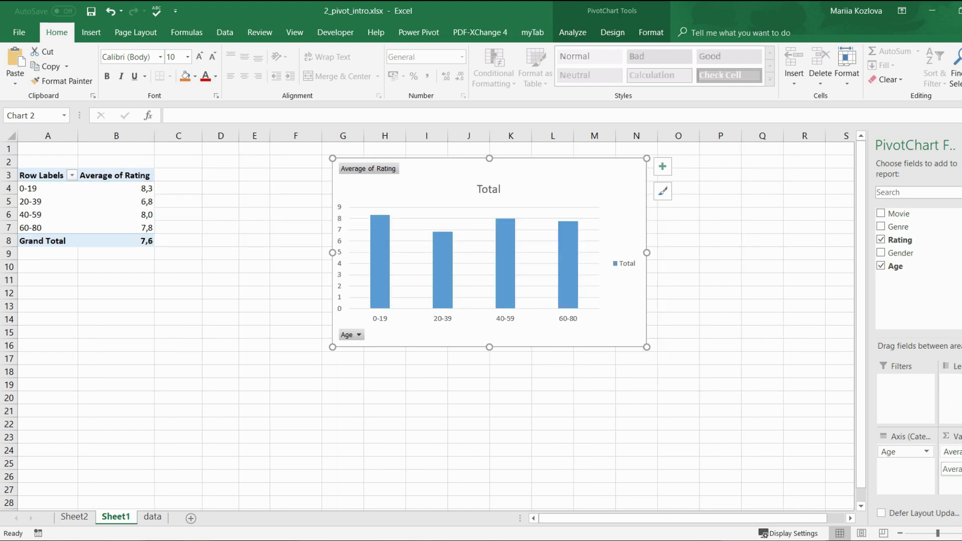
click(952, 452)
click(902, 439)
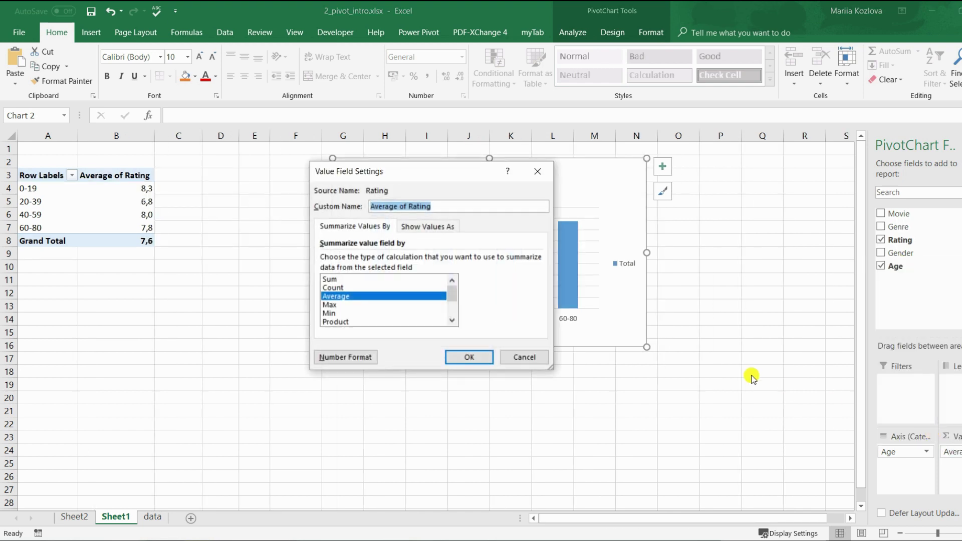
click(351, 288)
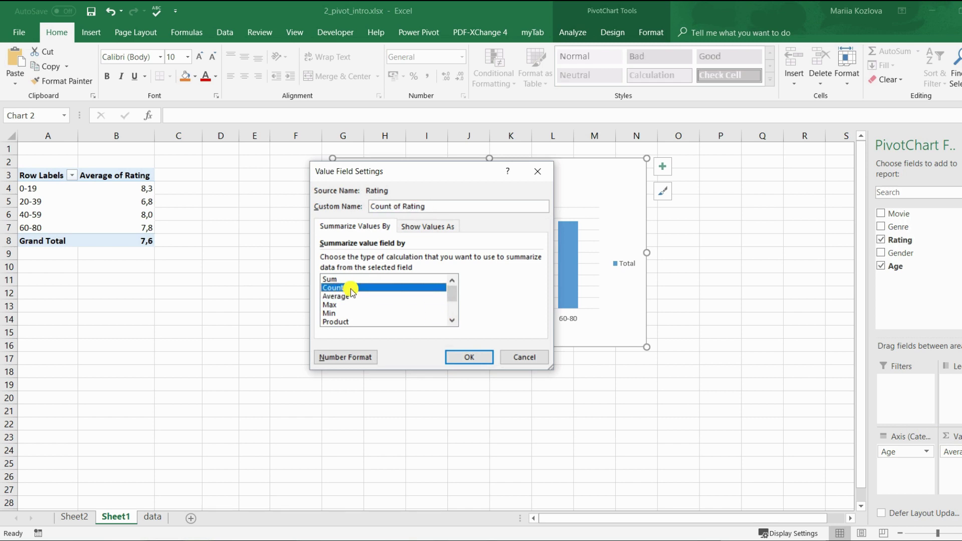
click(469, 358)
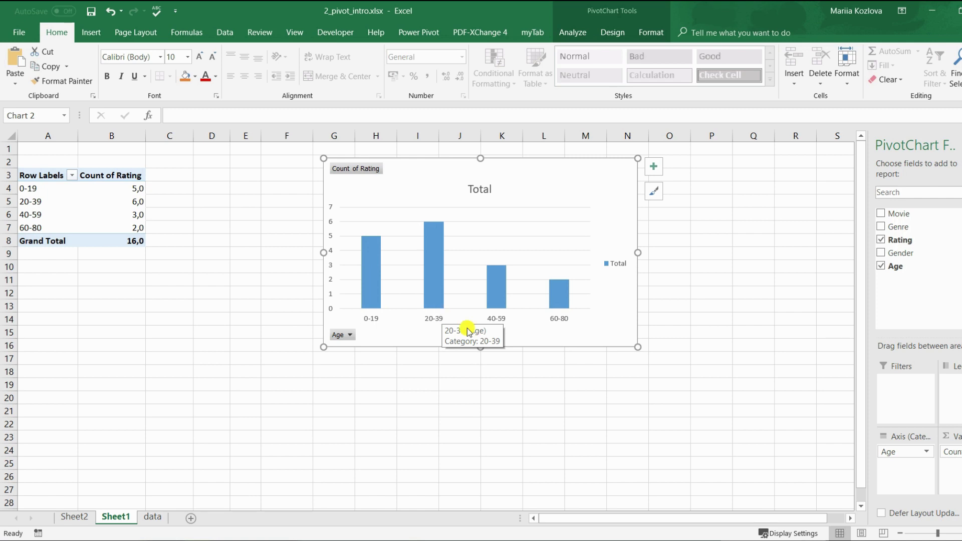
click(951, 452)
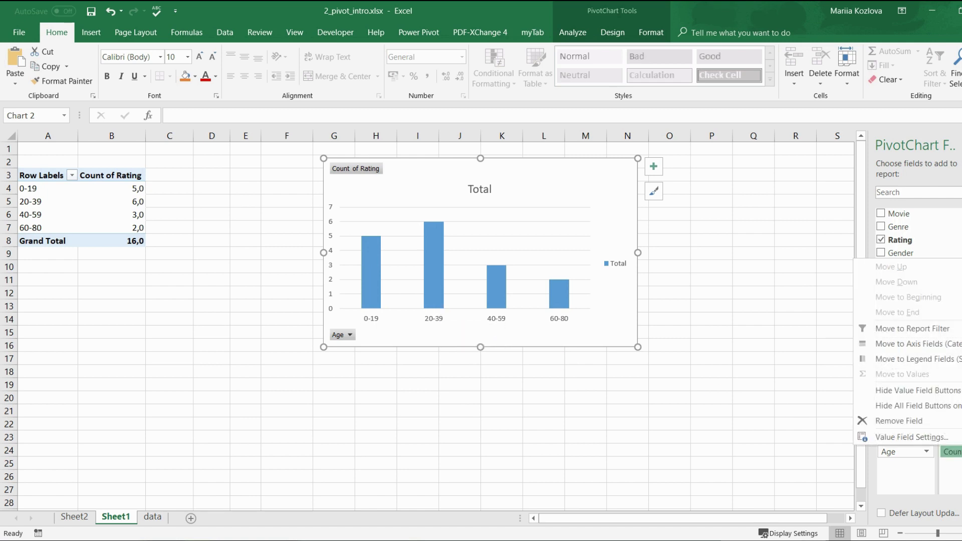
Show the Count of Rating values as % of Grand Total, e.g. 0-19 at 31,25 %
click(957, 439)
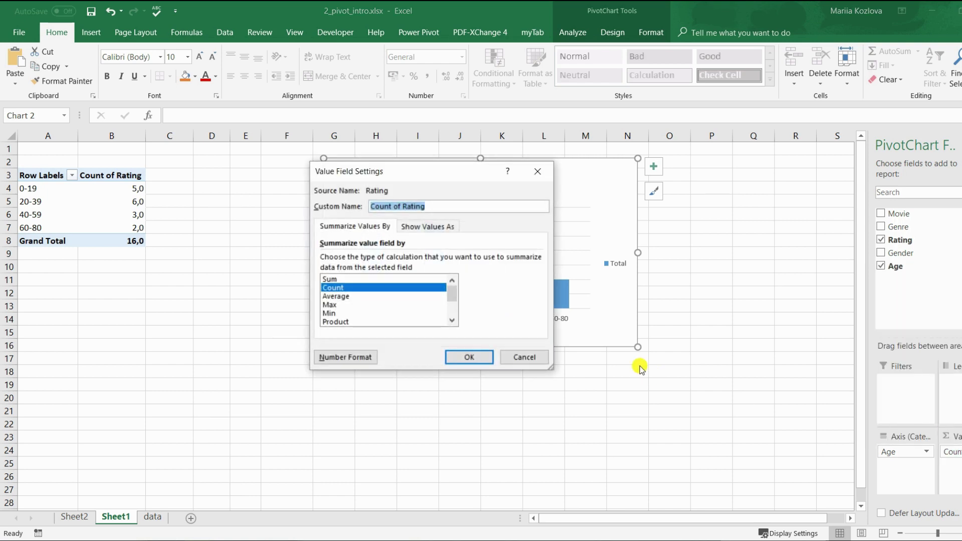
click(430, 227)
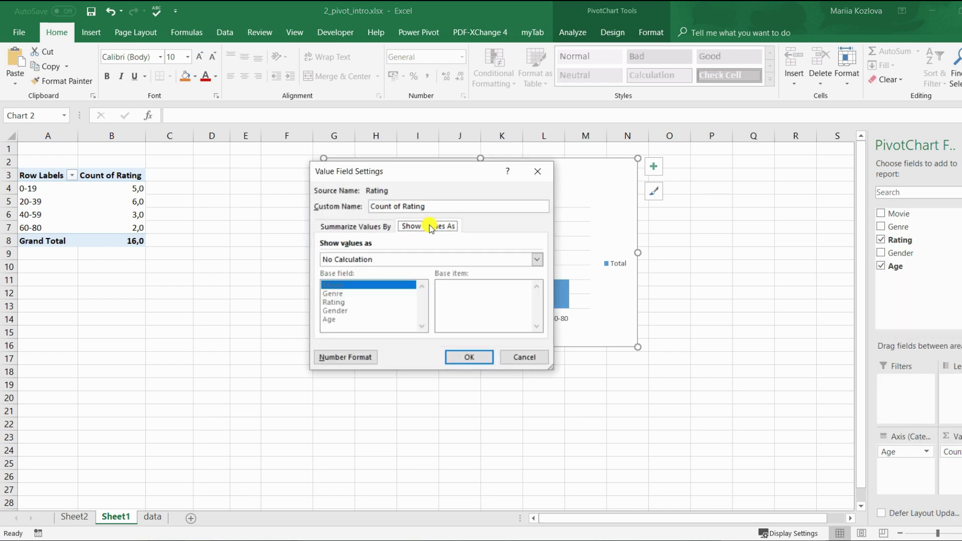
click(393, 260)
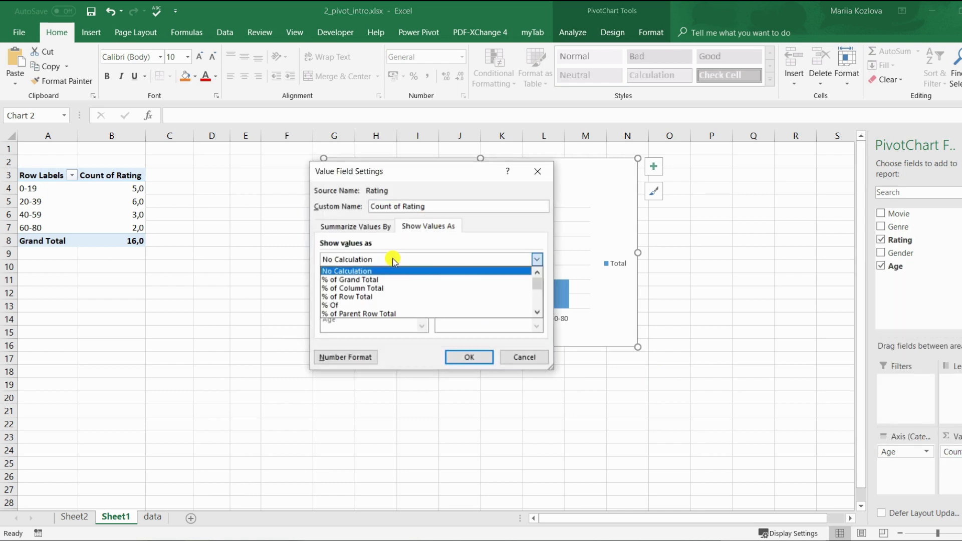
click(376, 280)
click(469, 357)
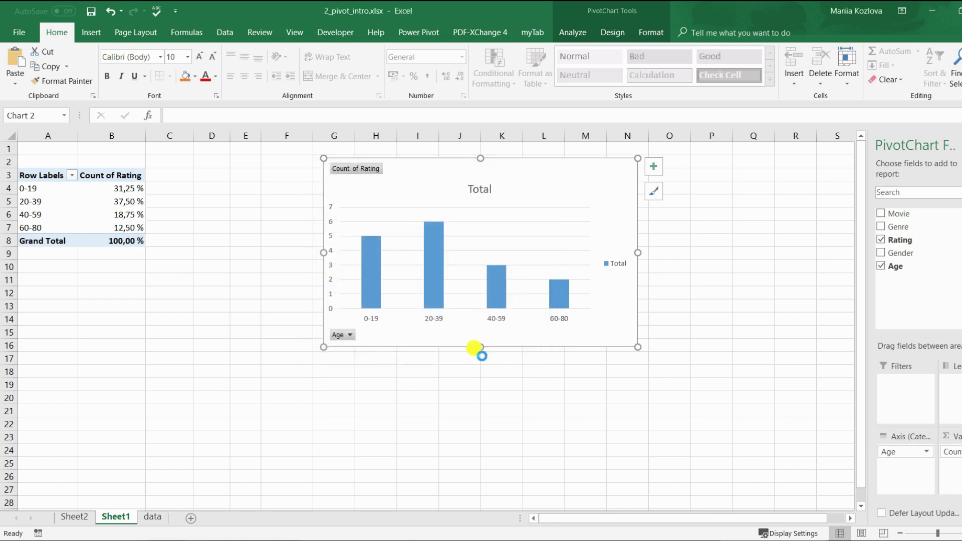